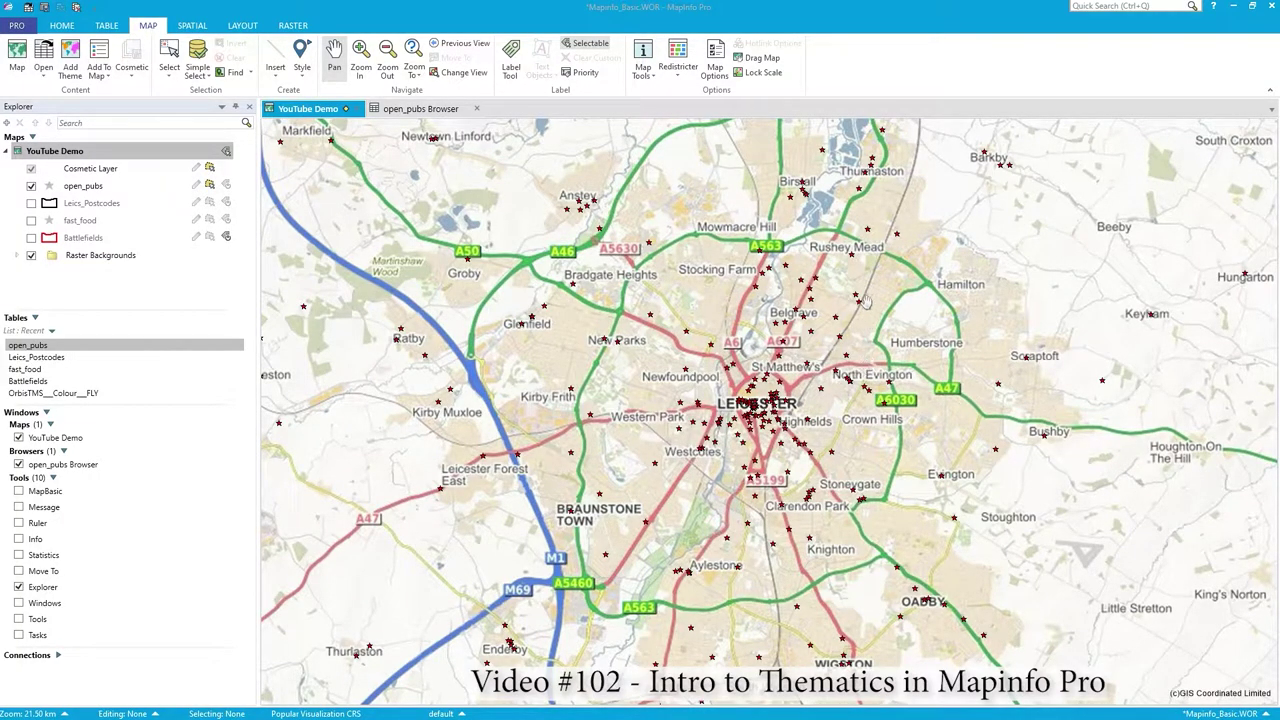
Inspect the attribute record of a pub point, including its address, with the Info tool and close the record
left_click(642, 58)
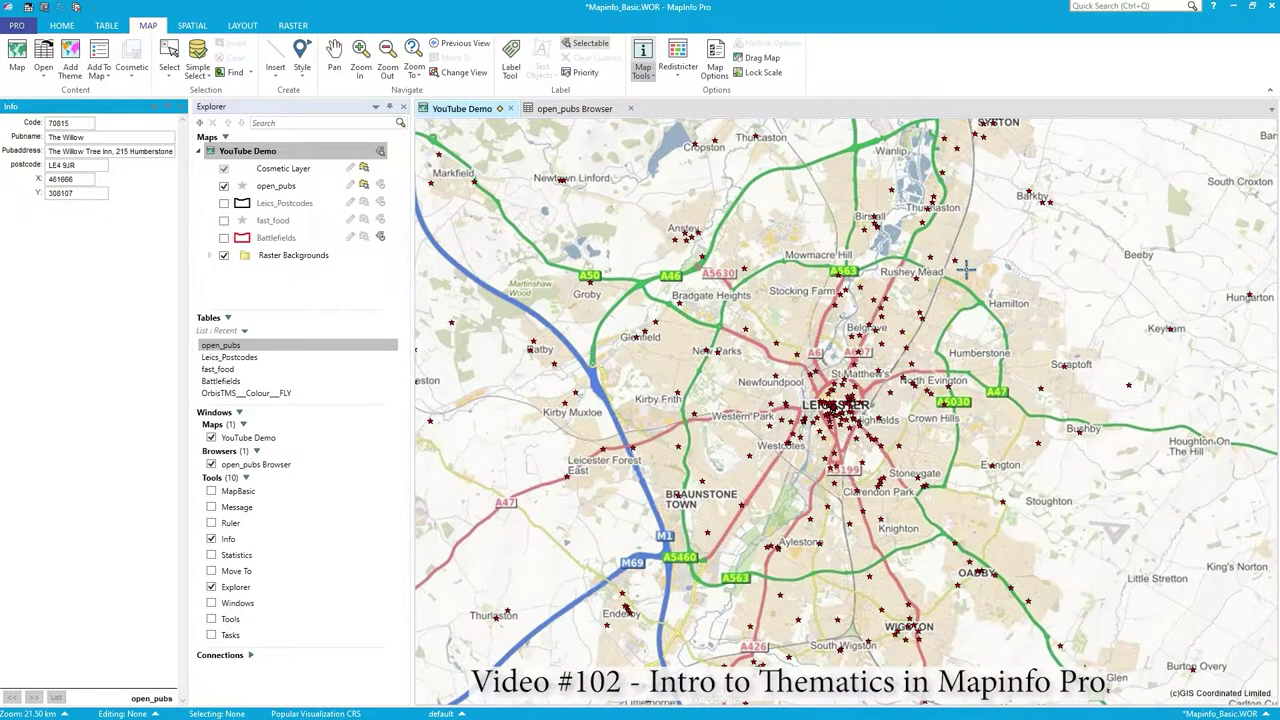
left_click(1042, 447)
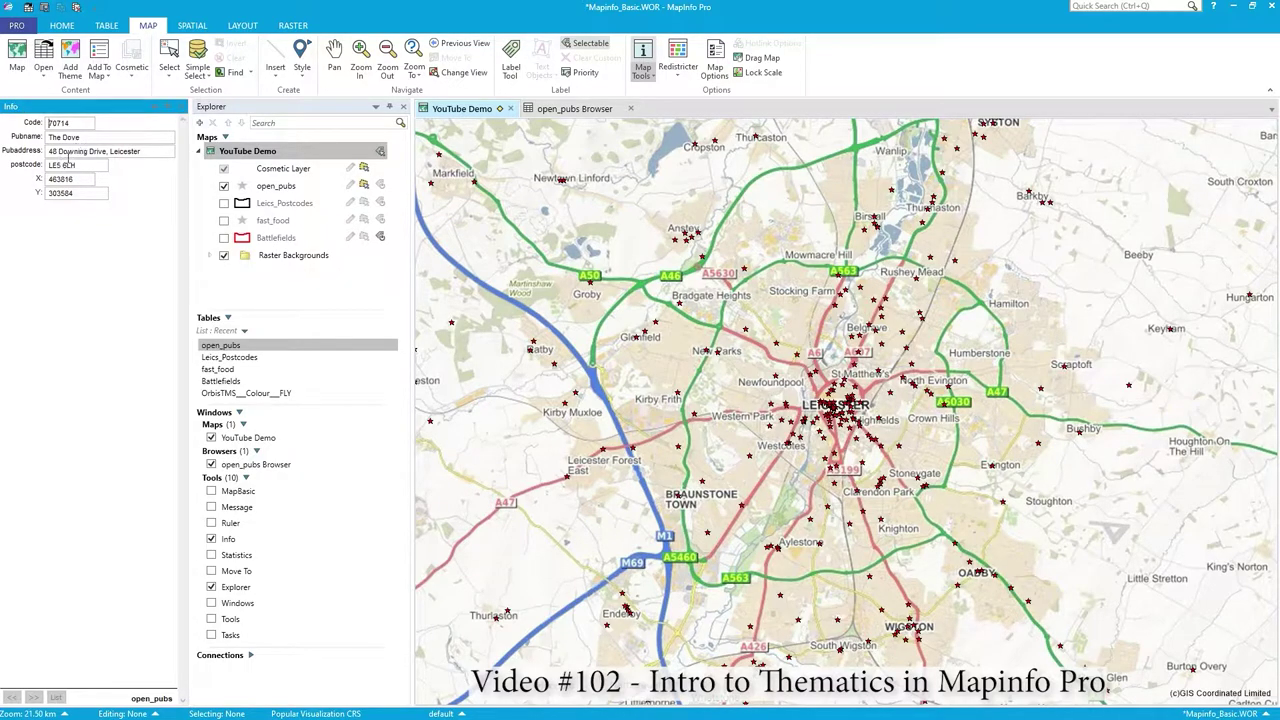
left_click_drag(59, 152, 145, 167)
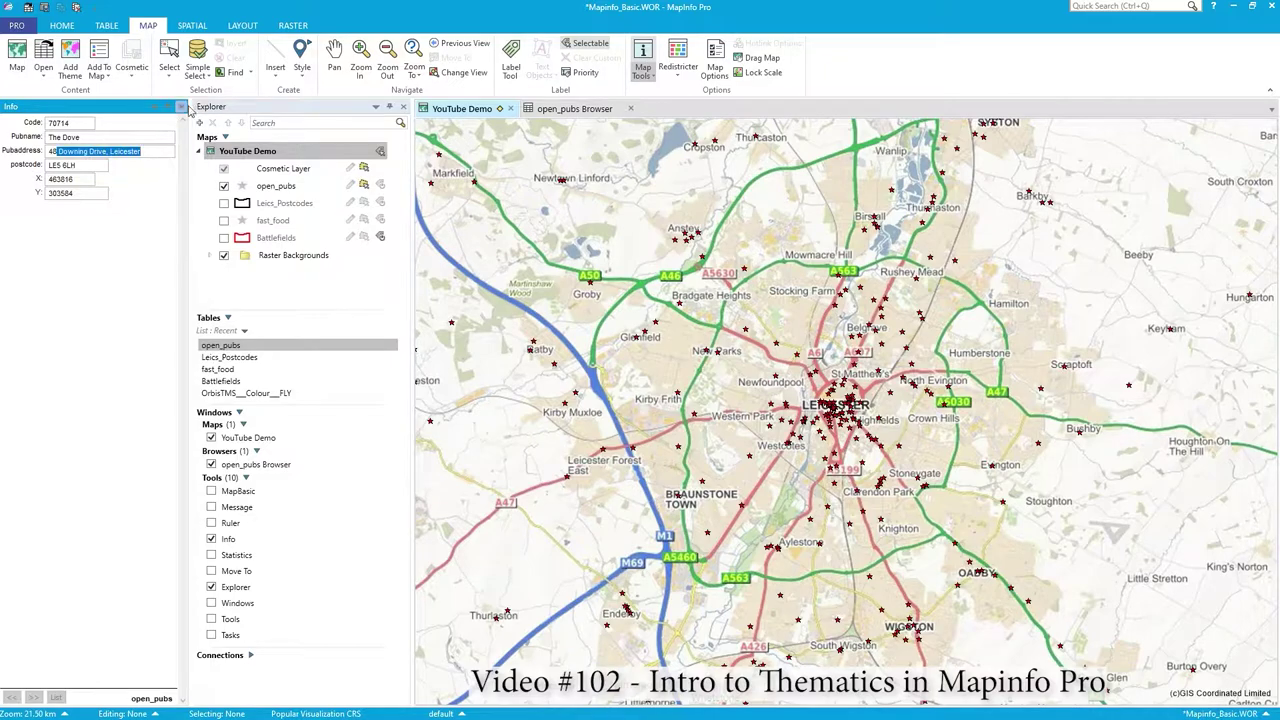
left_click(182, 106)
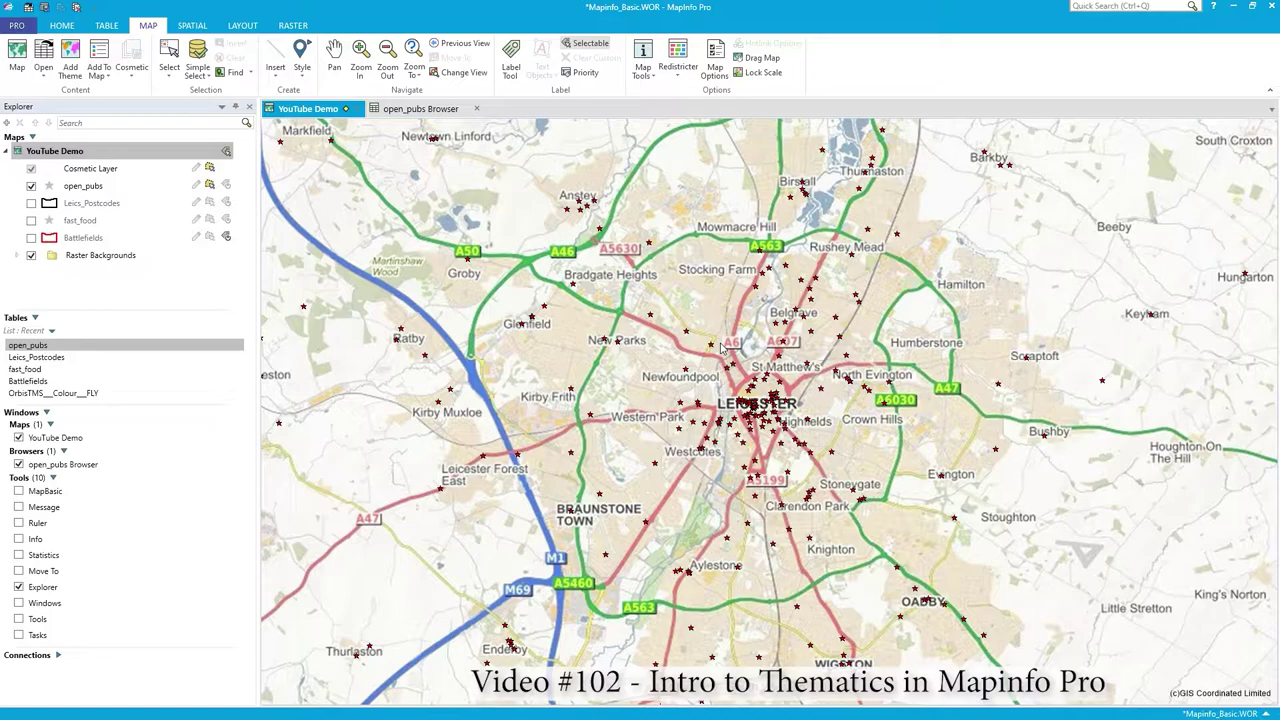
Make the Leics_Postcodes layer visible on the YouTube Demo map
left_click(31, 203)
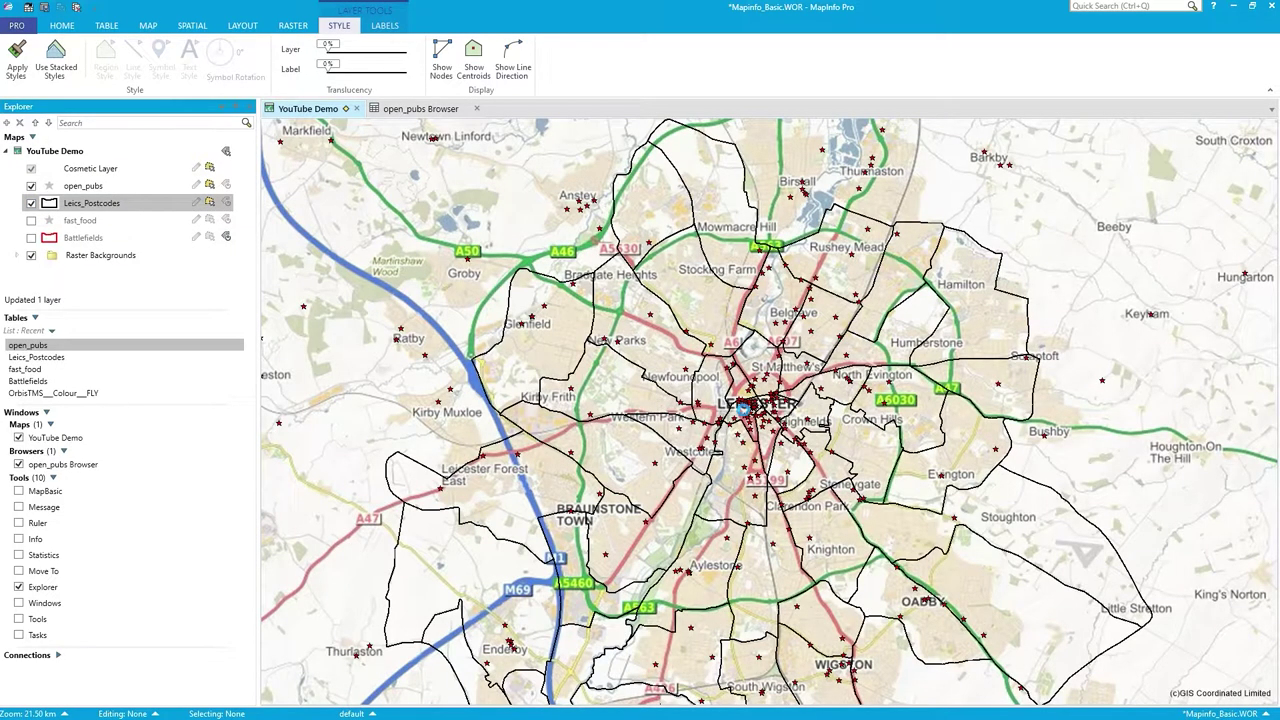
scroll(742, 404, "down", 1)
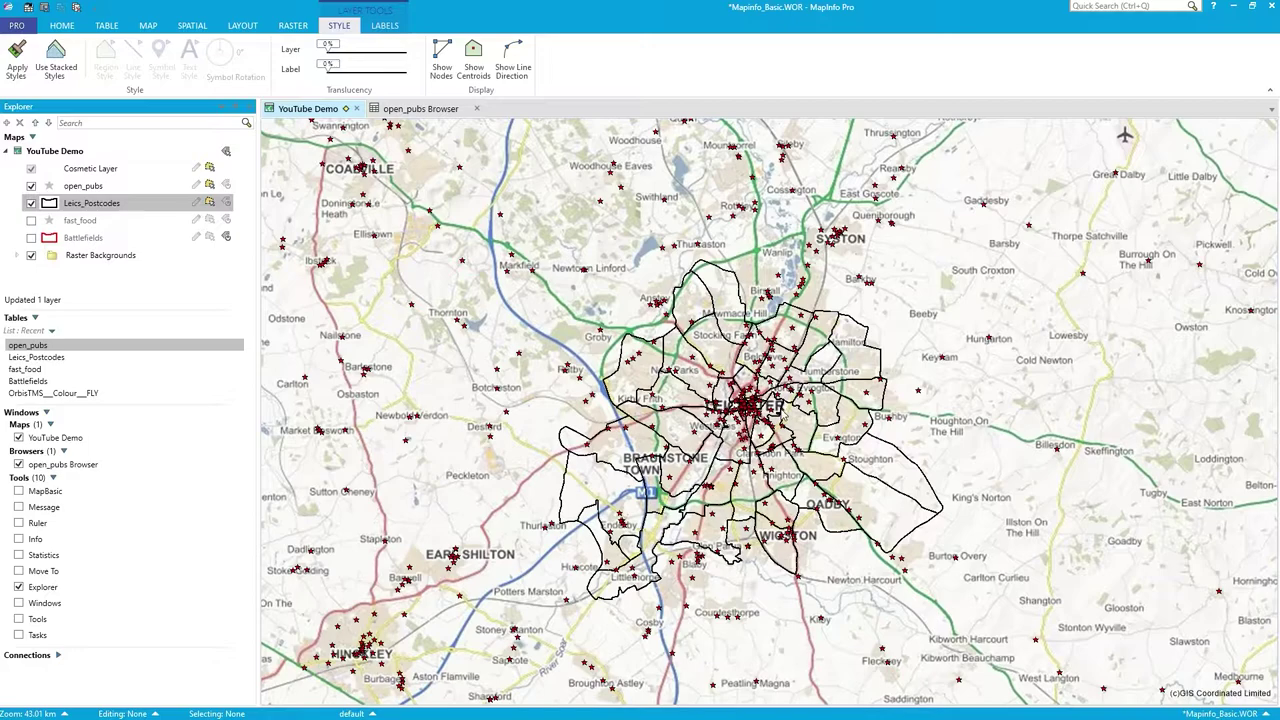
scroll(783, 416, "up", 1)
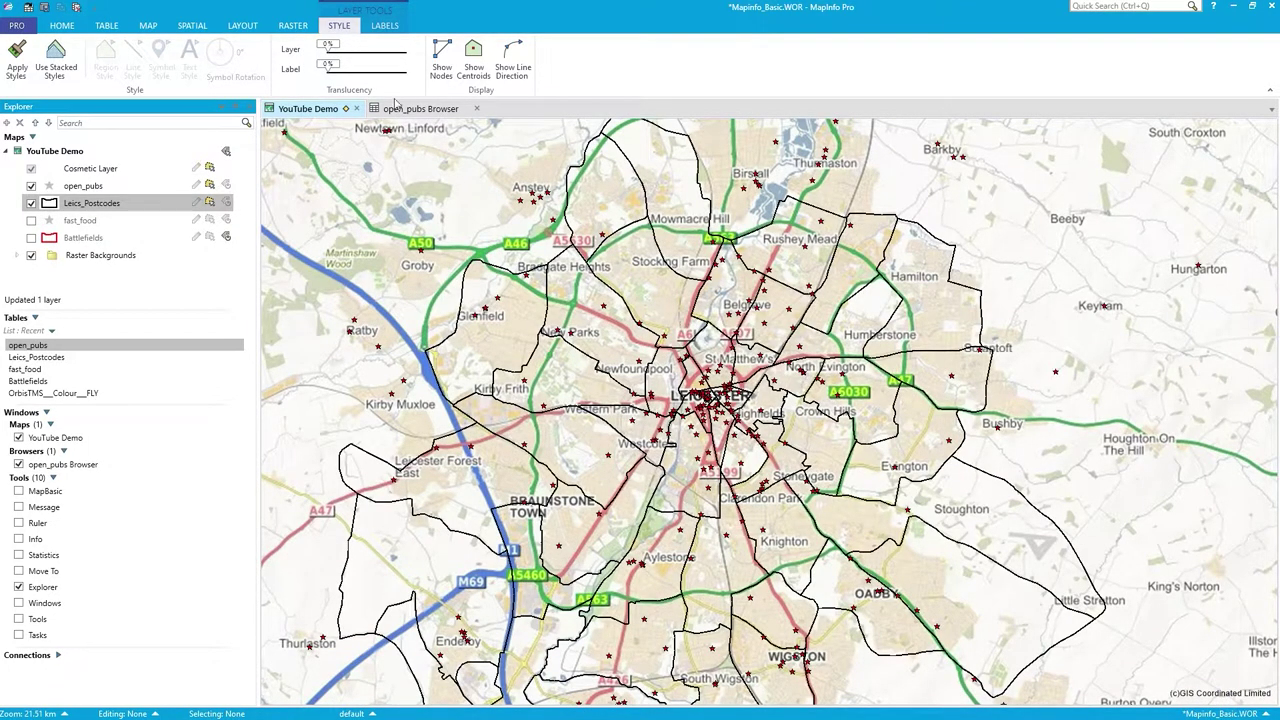
Inspect the attributes of postcode regions in the north of Leicester with the Info tool and close the record
left_click(148, 25)
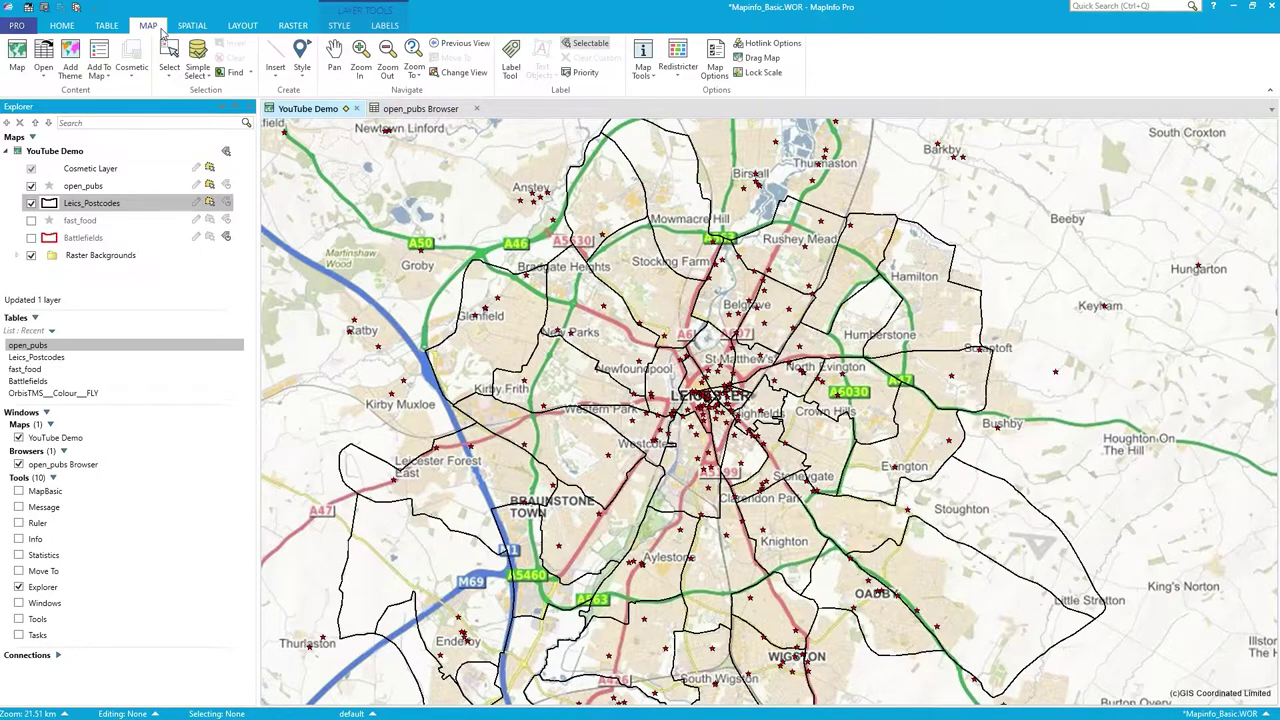
left_click(643, 55)
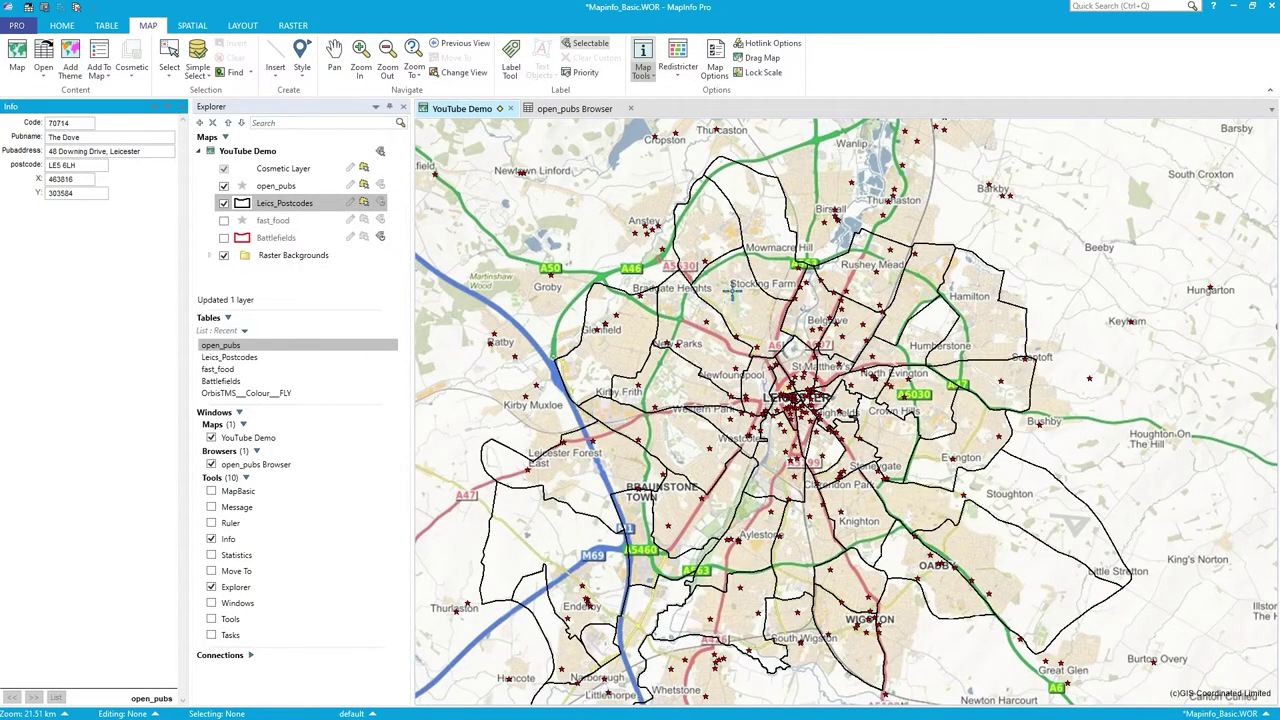
left_click(750, 317)
left_click(760, 206)
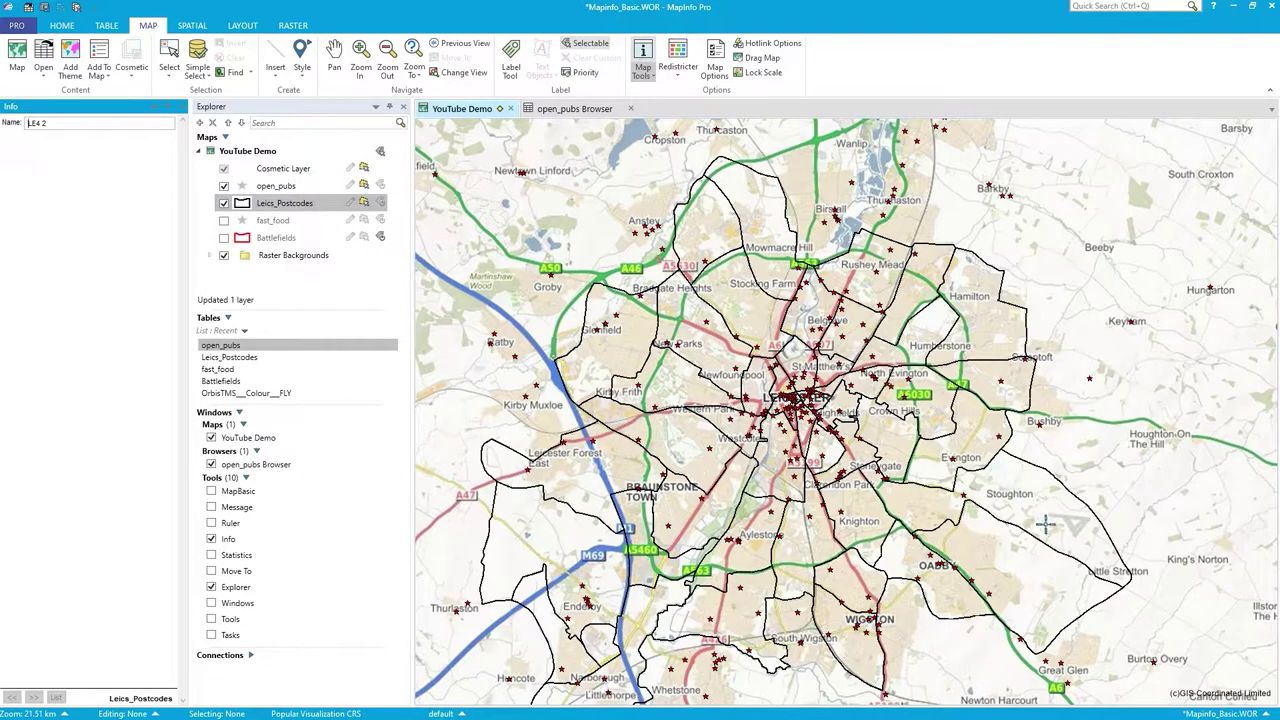
left_click(176, 106)
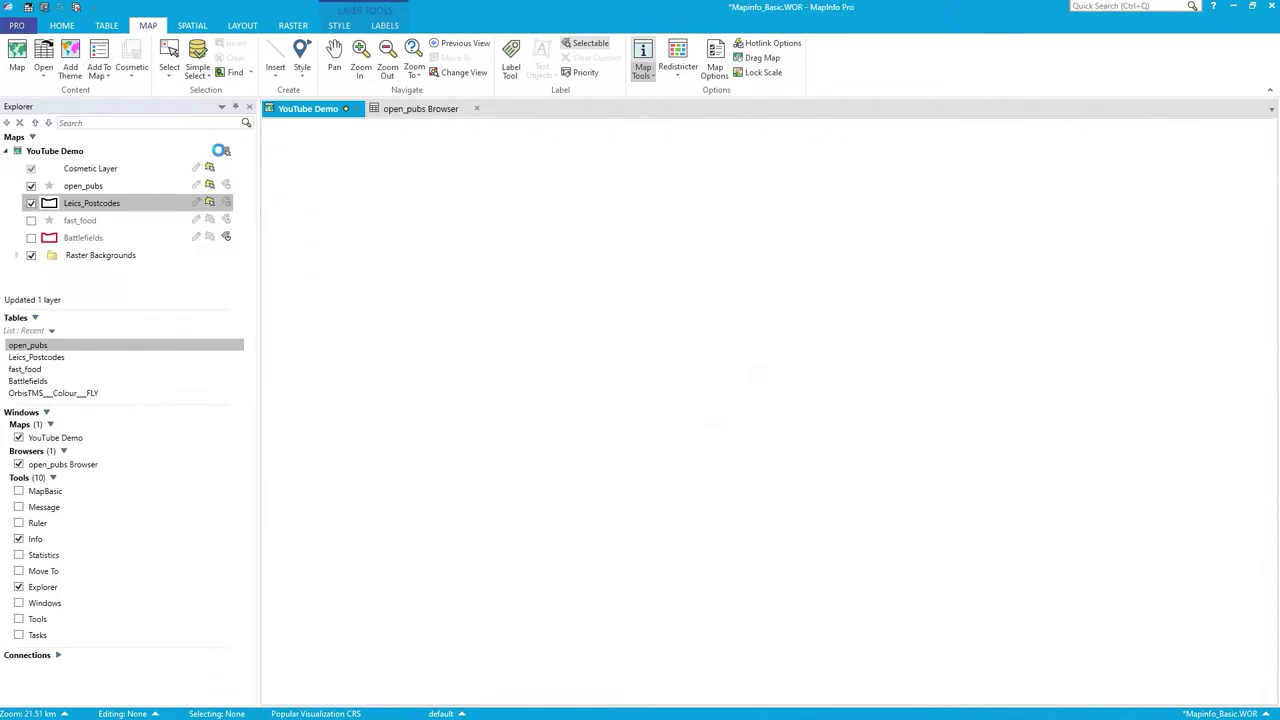
Start a thematic map of type Ranges with the Region Ranges, Sequential Brown-Light Yellow template and continue to the table and field selection
scroll(820, 395, "down", 2)
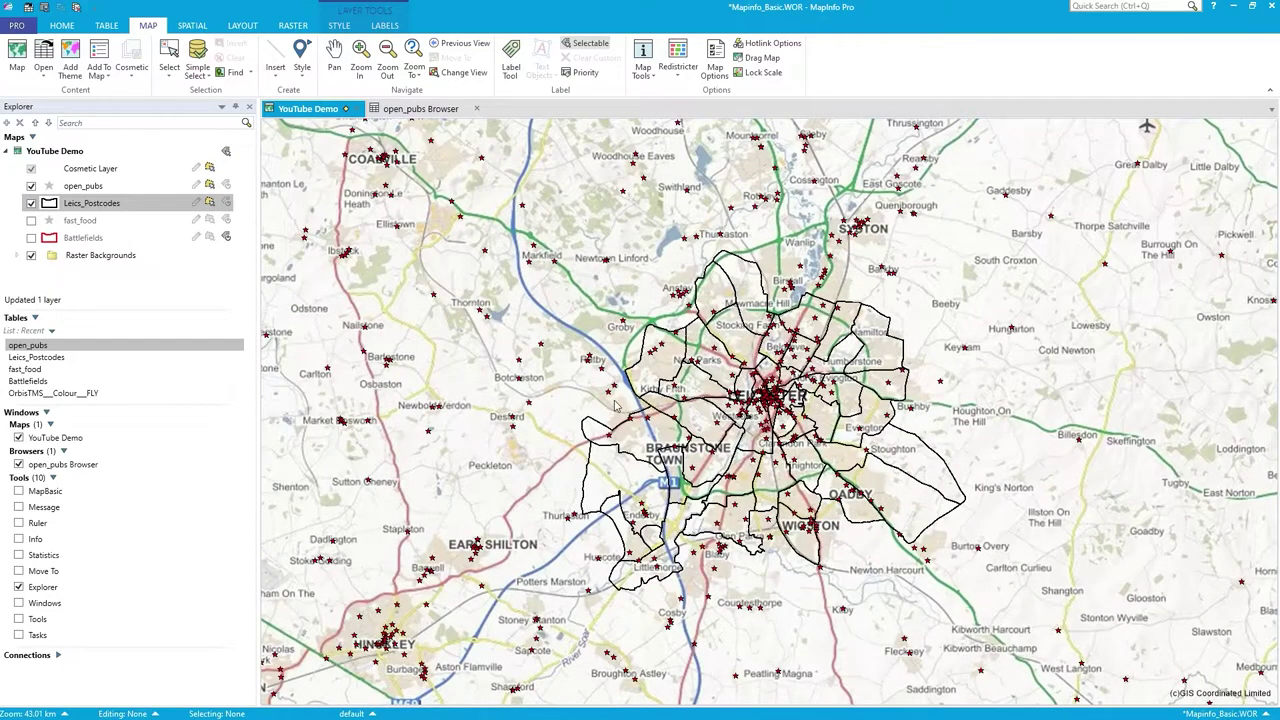
scroll(628, 410, "up", 1)
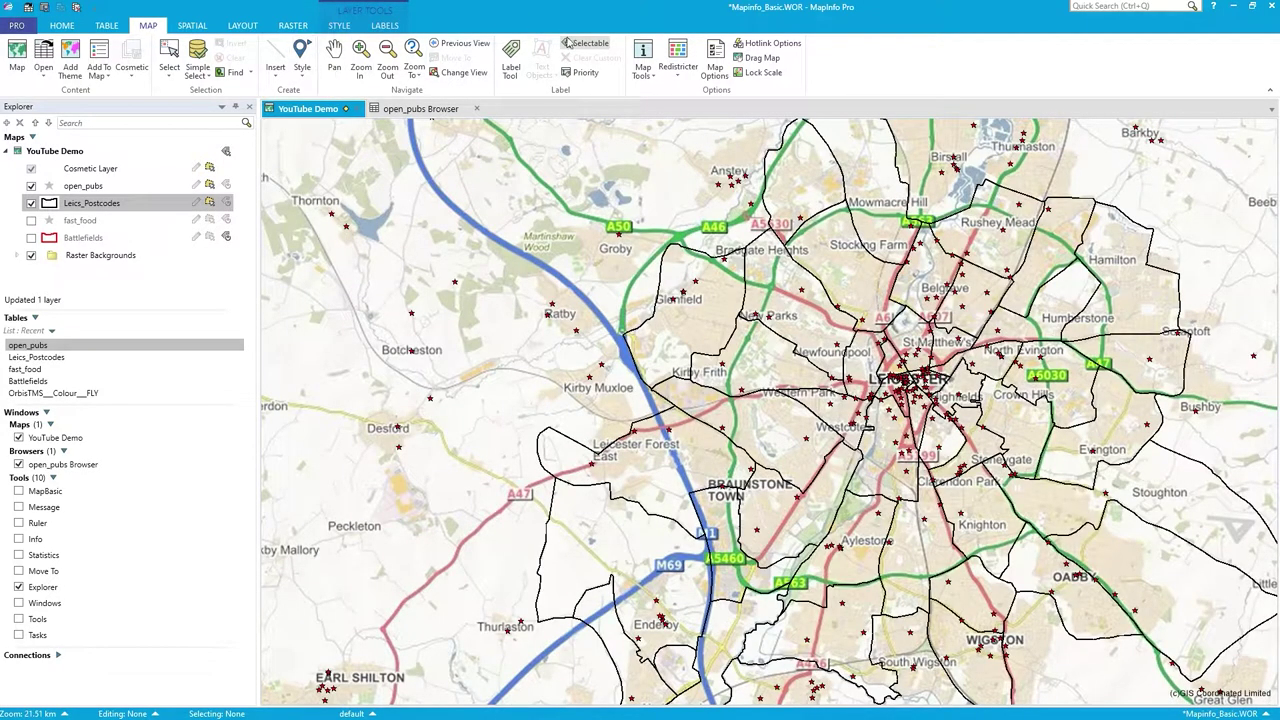
left_click(334, 55)
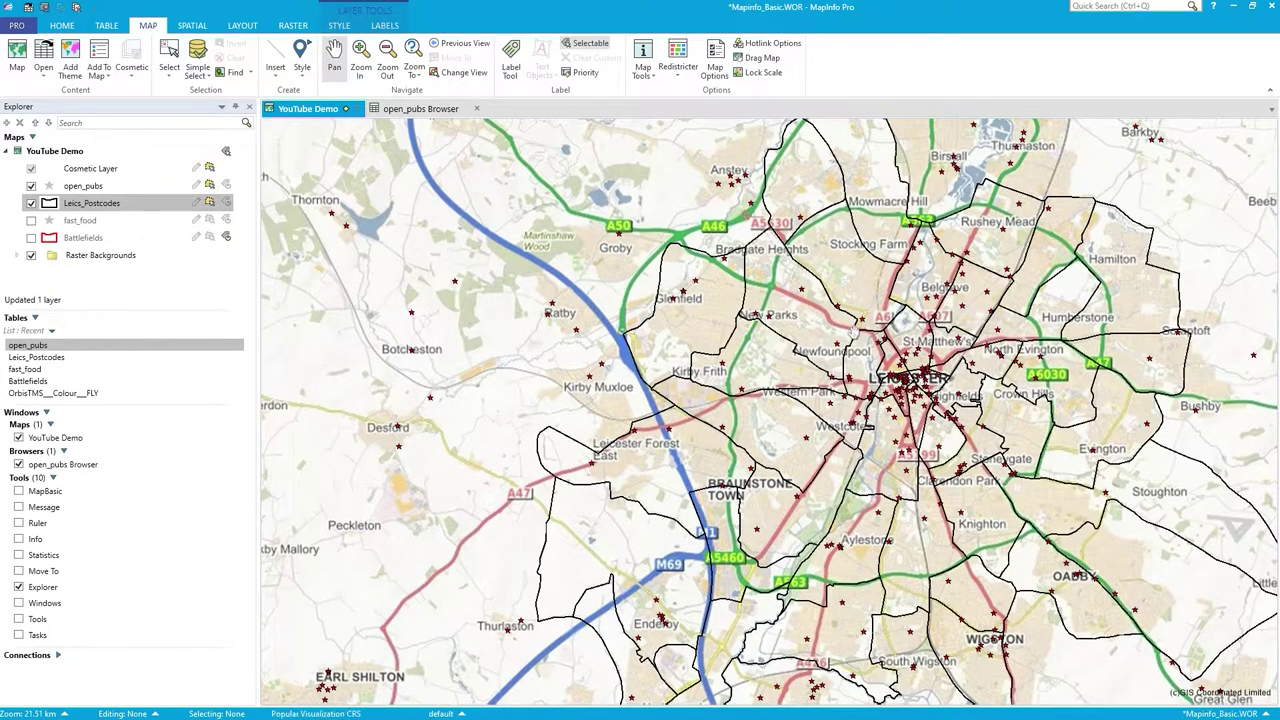
left_click_drag(980, 441, 790, 447)
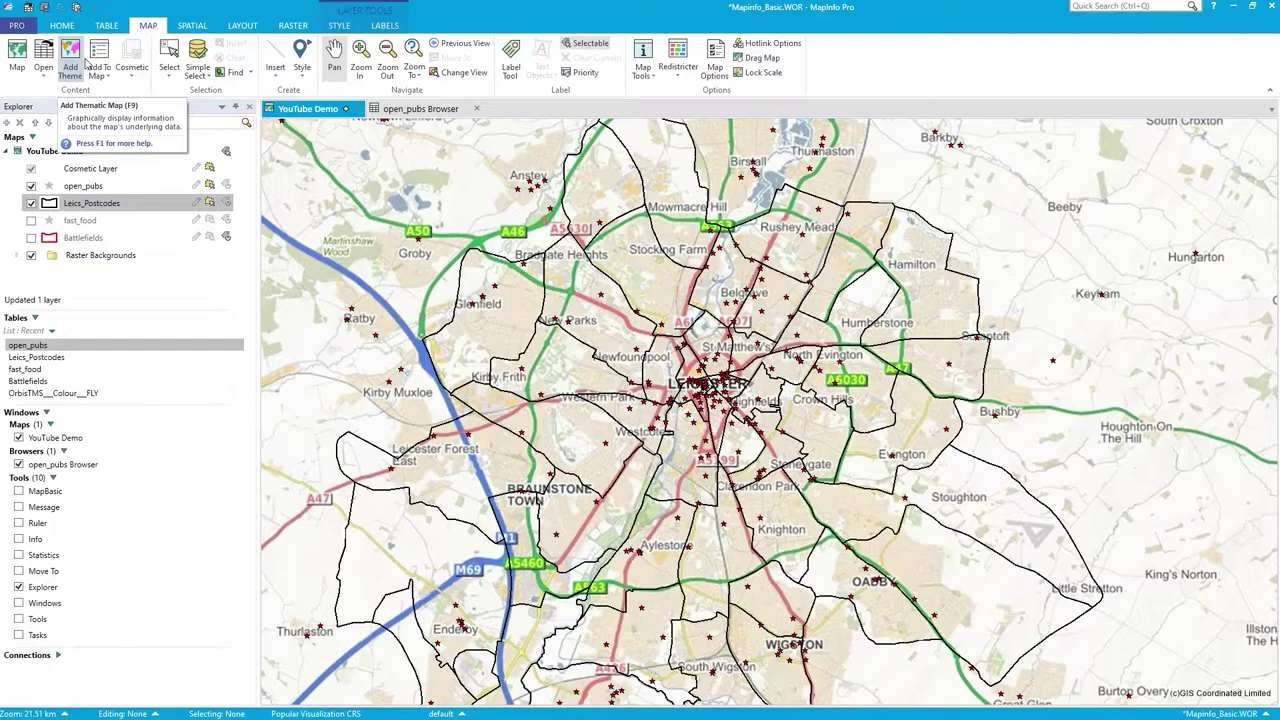
left_click(87, 64)
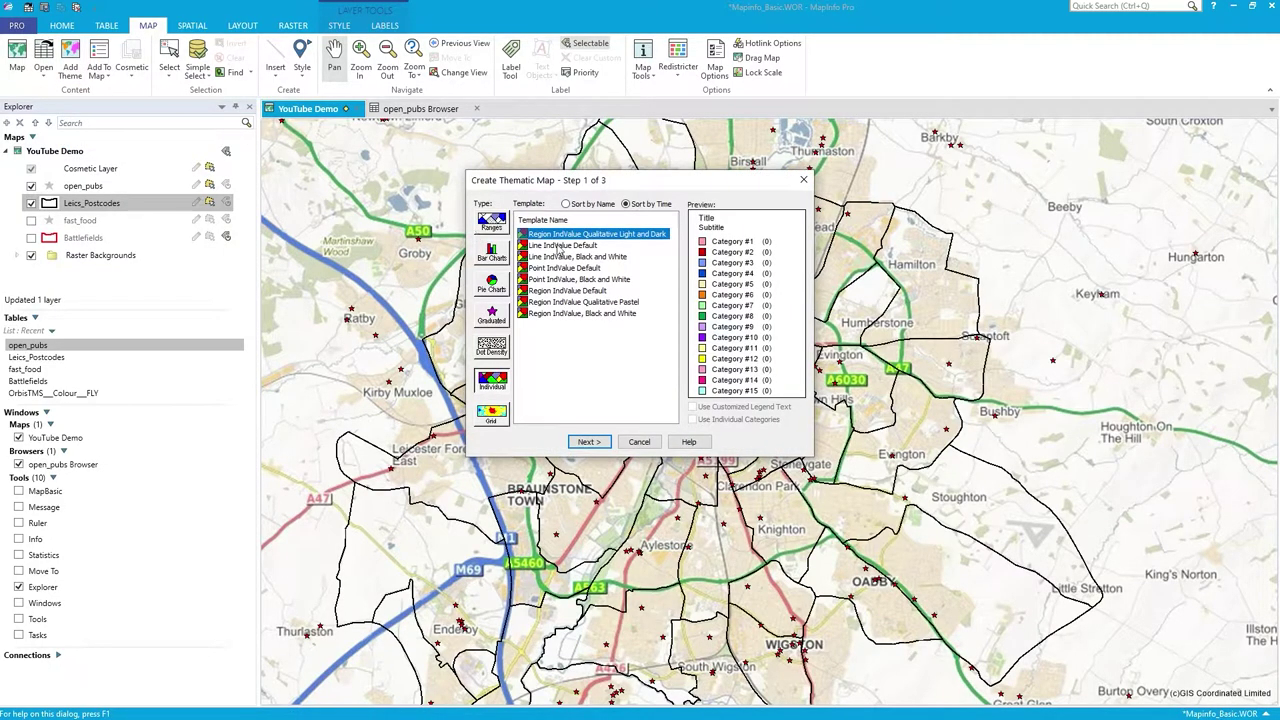
left_click(493, 226)
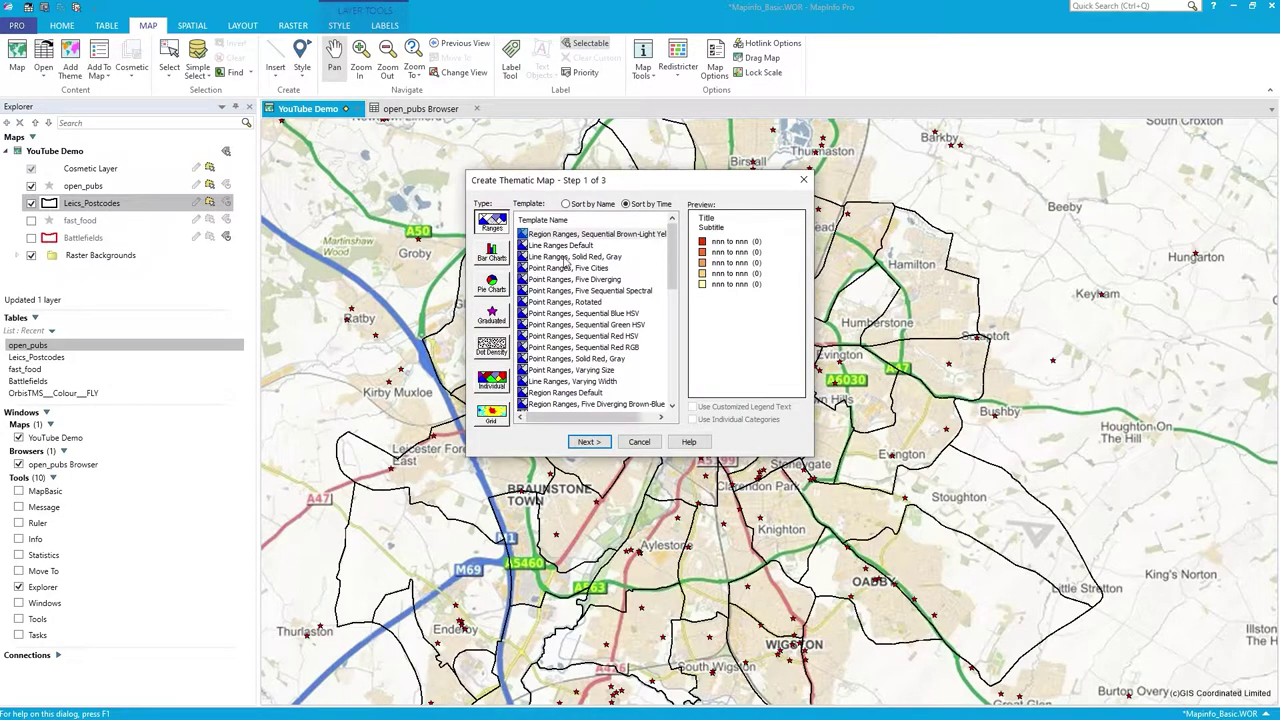
left_click(578, 236)
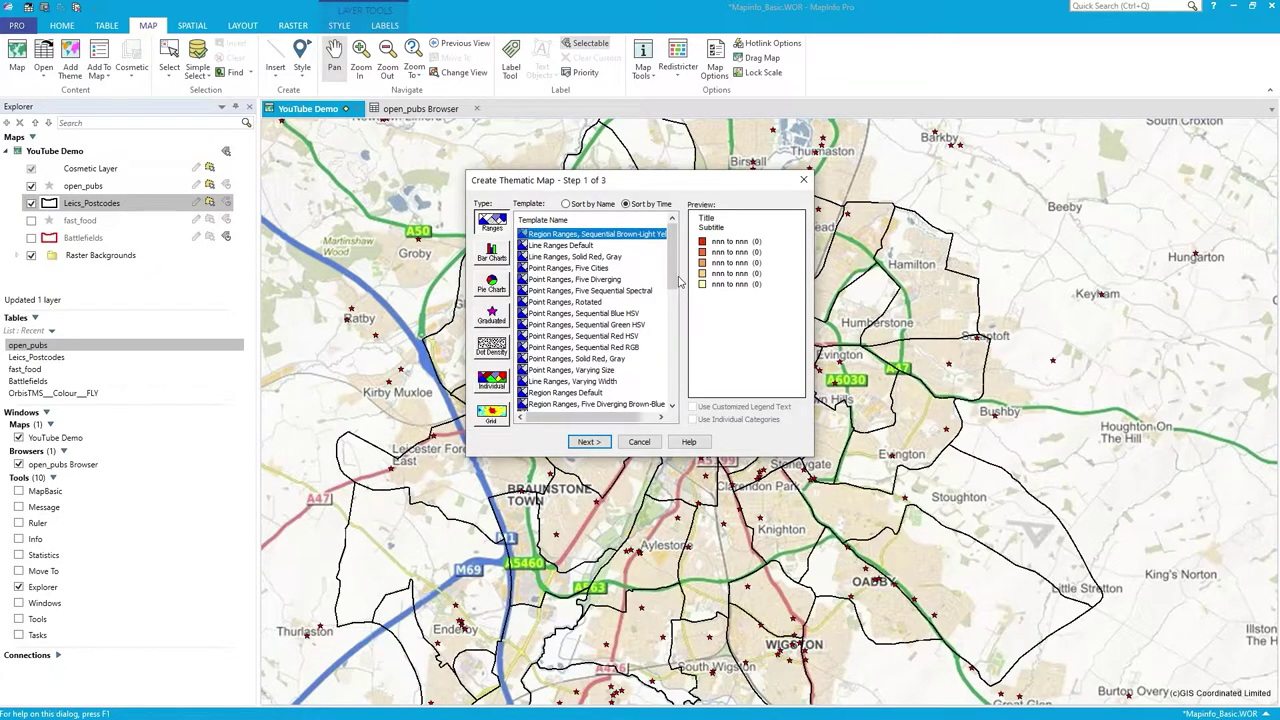
scroll(679, 285, "down", 2)
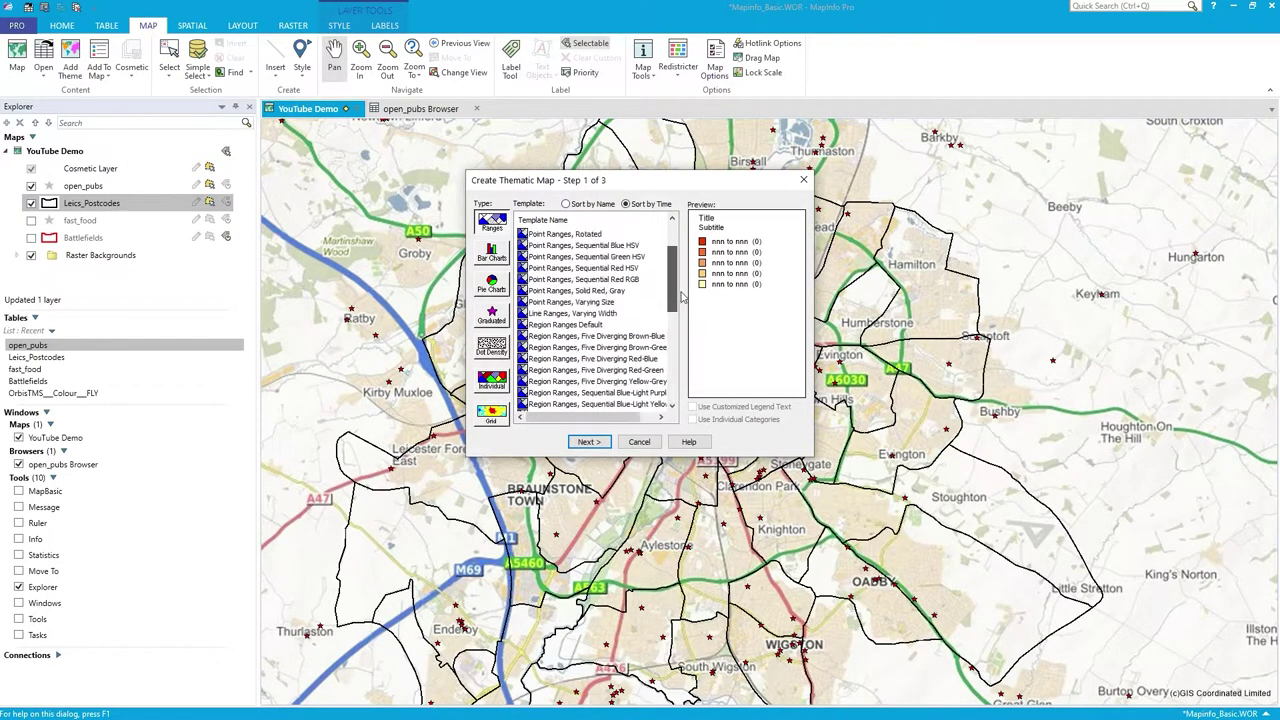
scroll(681, 297, "up", 2)
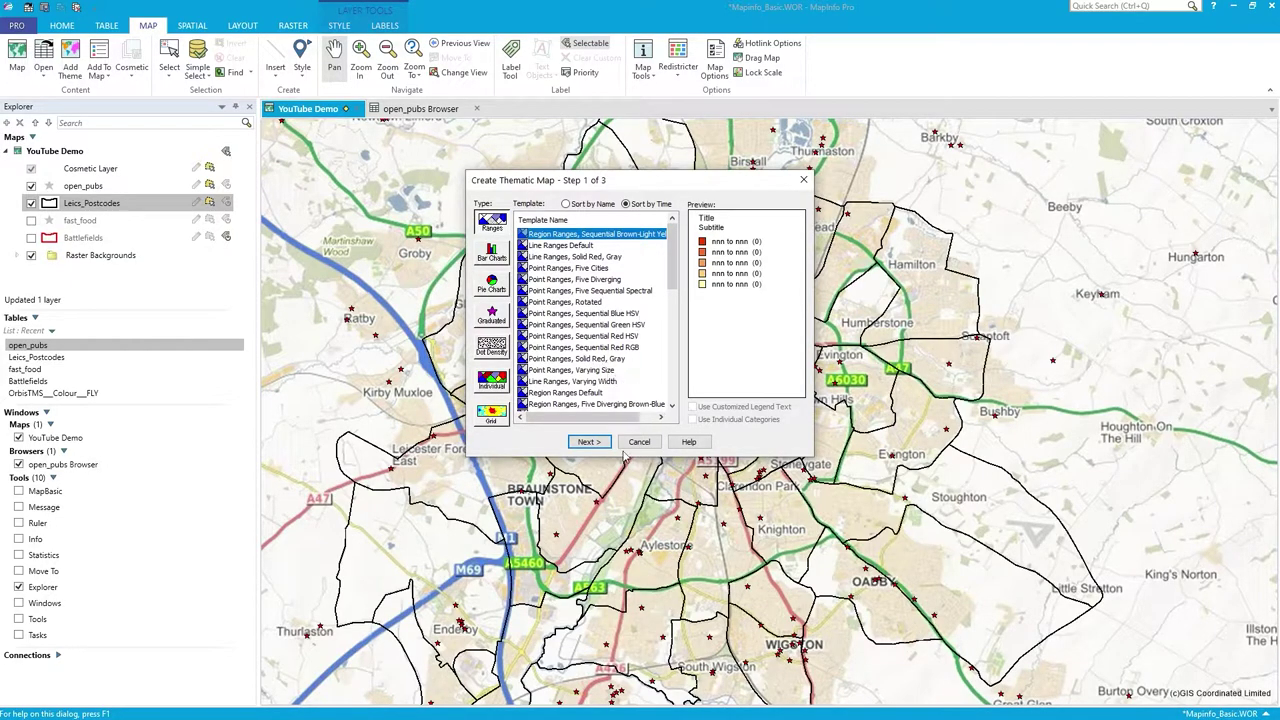
left_click(588, 442)
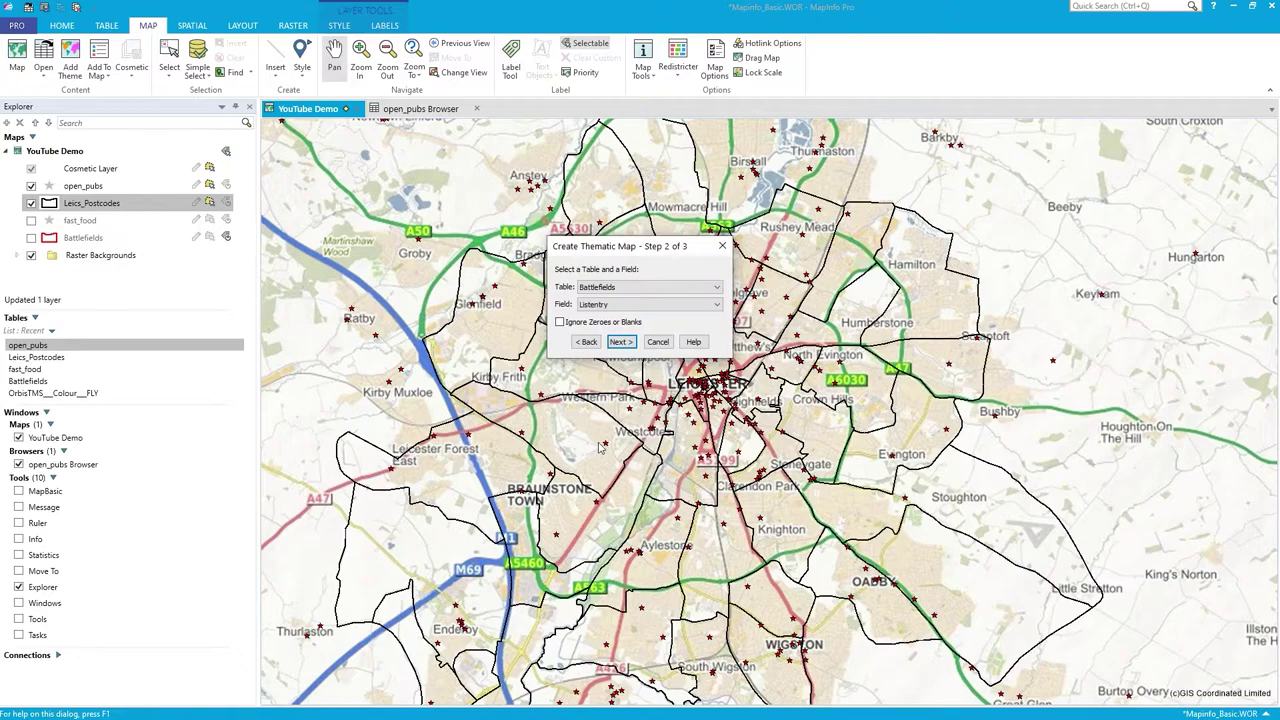
Base the thematic map on the Leics_Postcodes table and choose Join as its field
left_click(655, 287)
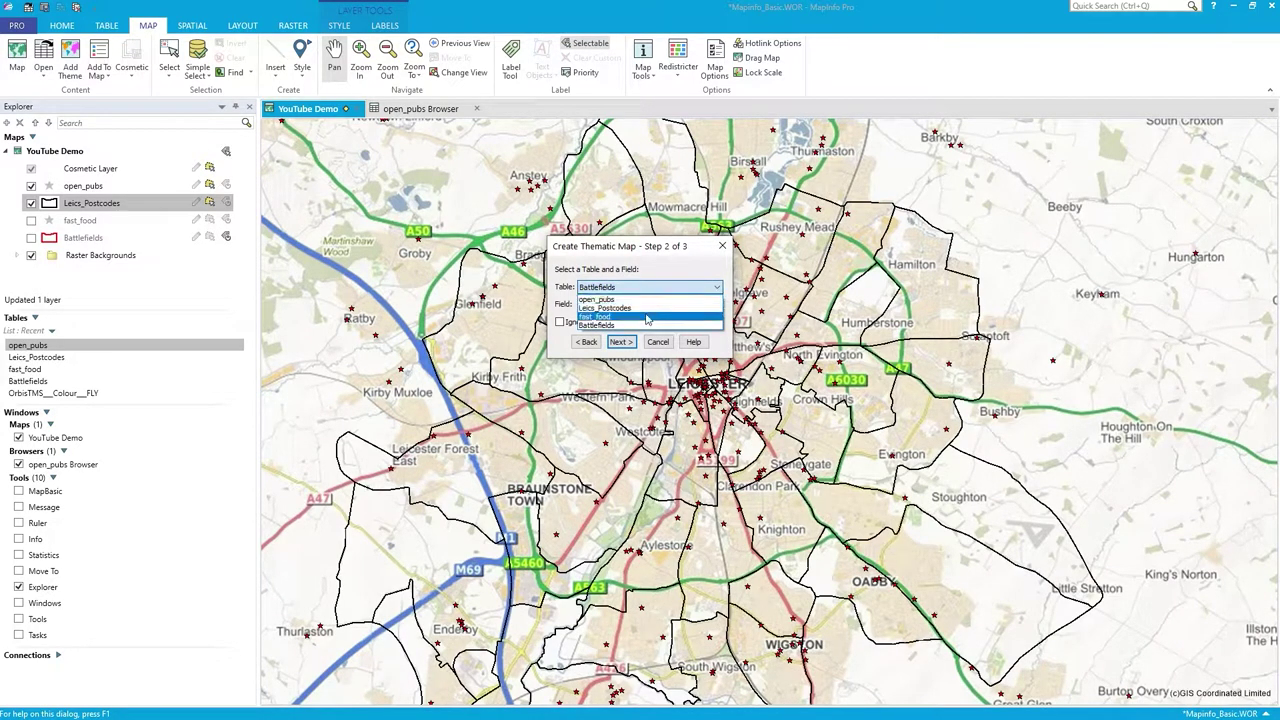
left_click(608, 307)
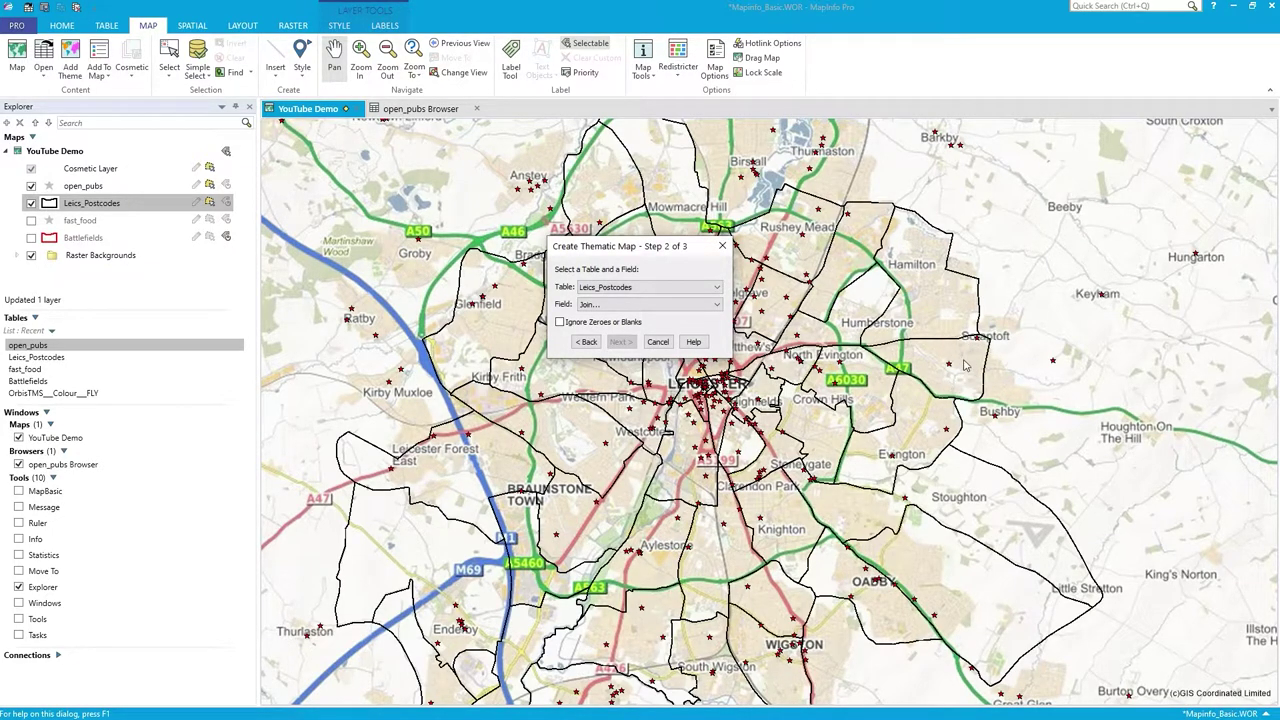
left_click(686, 304)
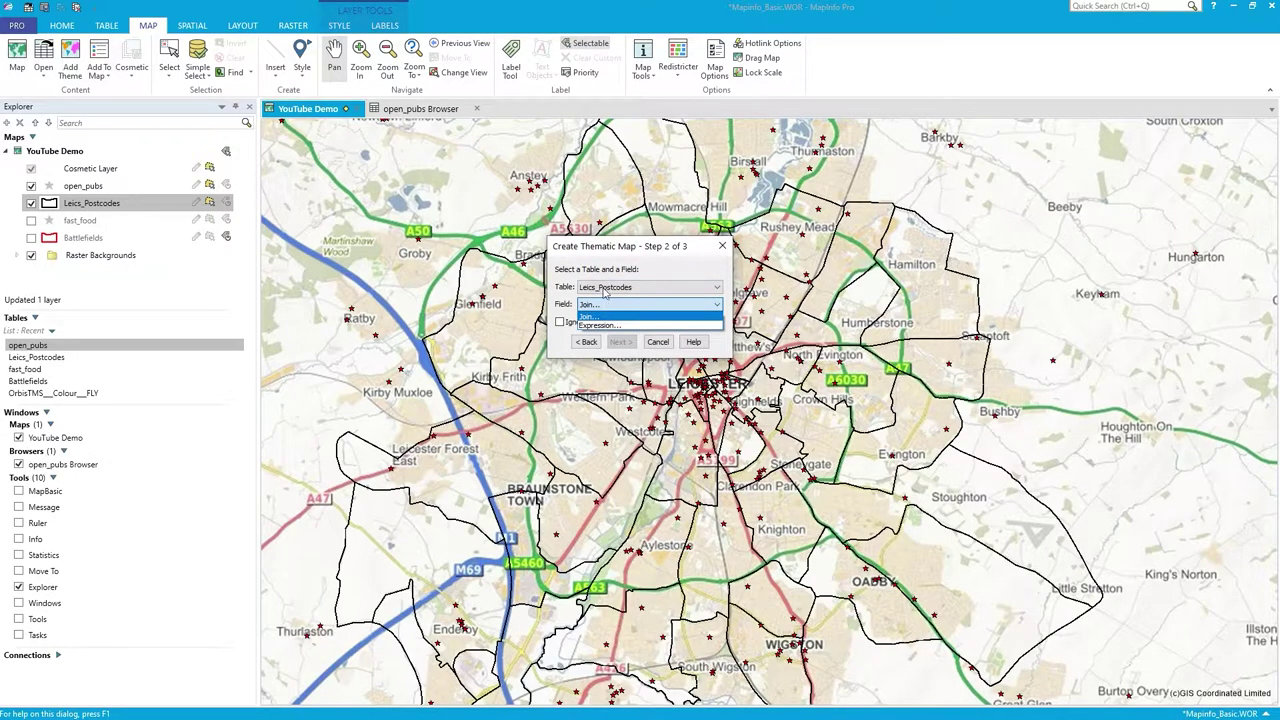
left_click(604, 292)
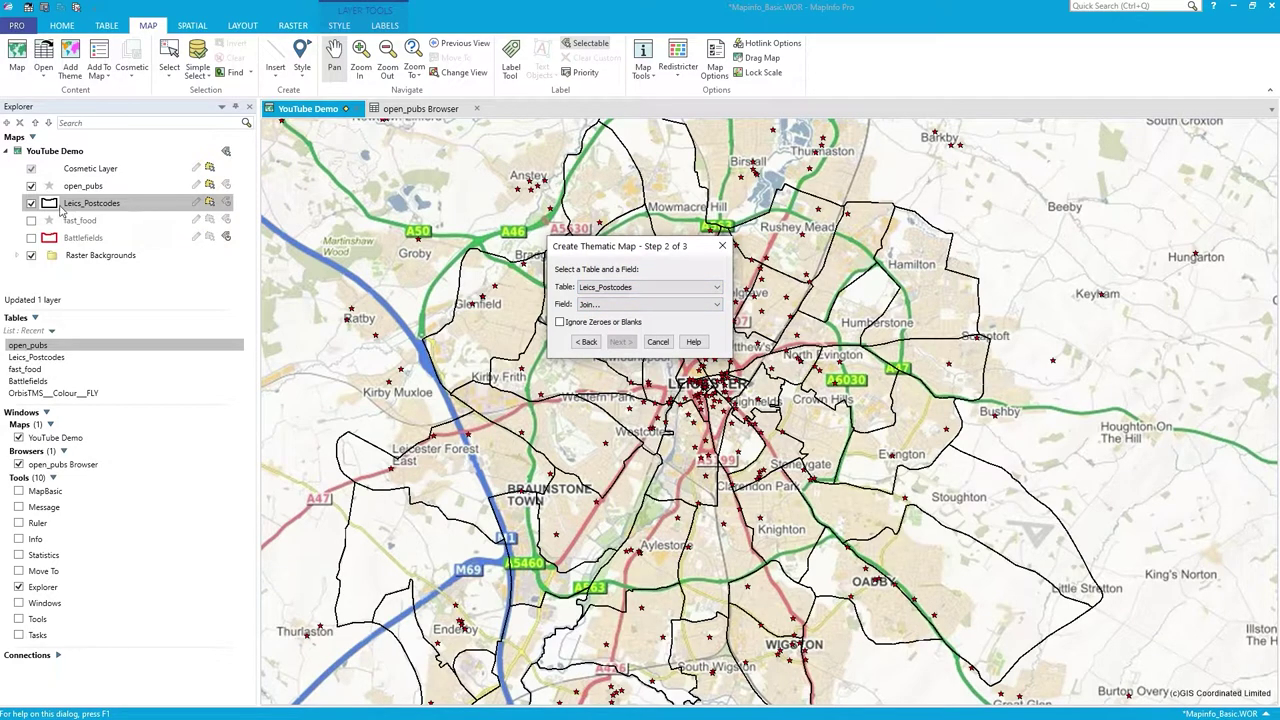
left_click(592, 305)
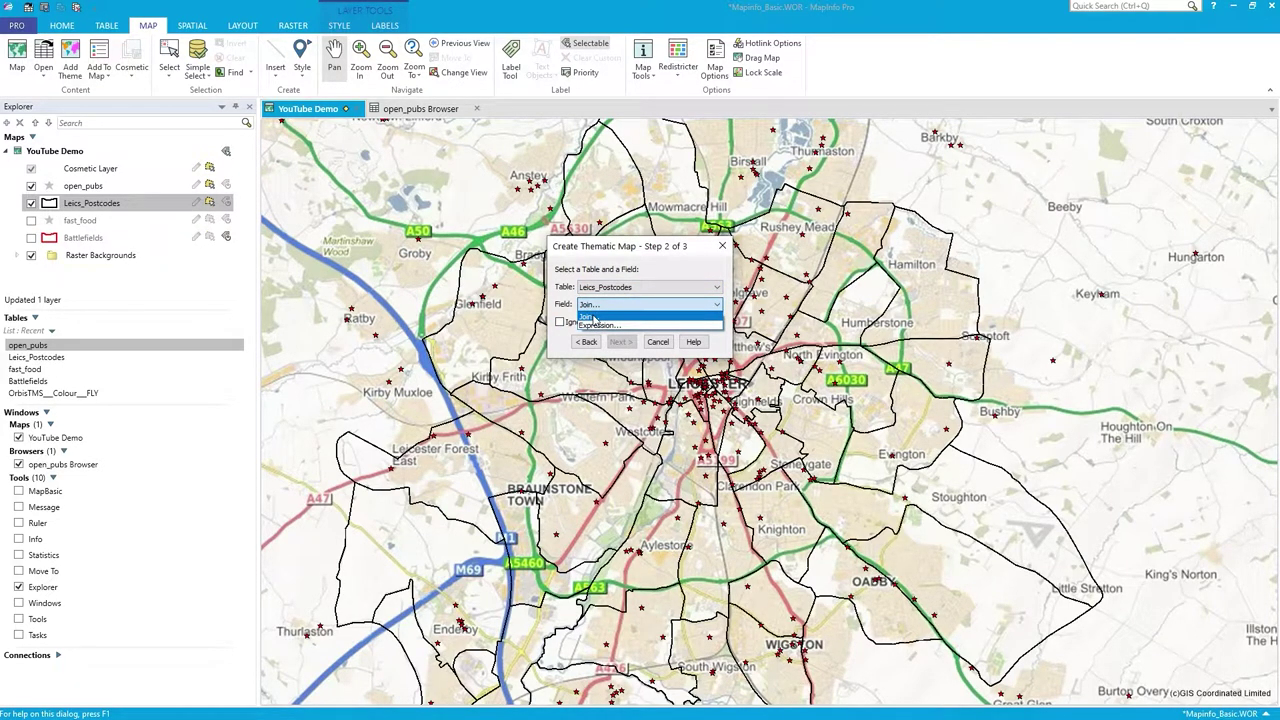
left_click(592, 317)
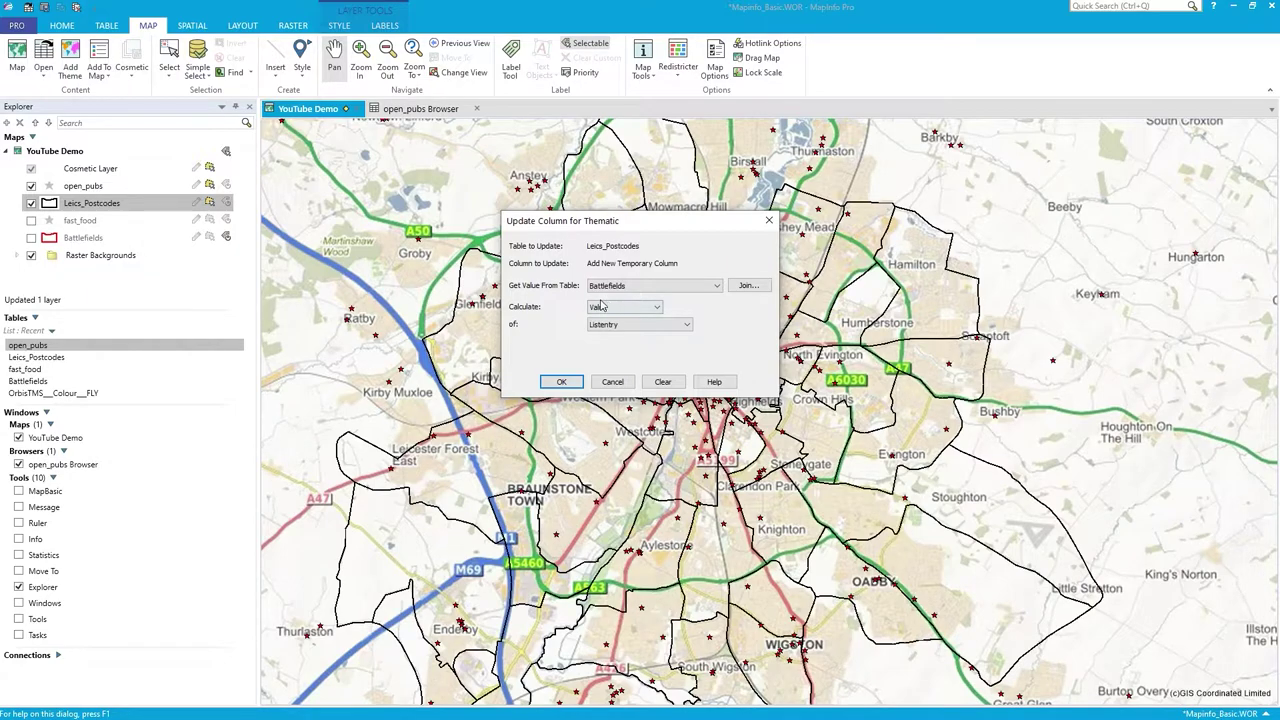
Get the temporary column's value from the open_pubs table, calculated as Count
left_click(645, 286)
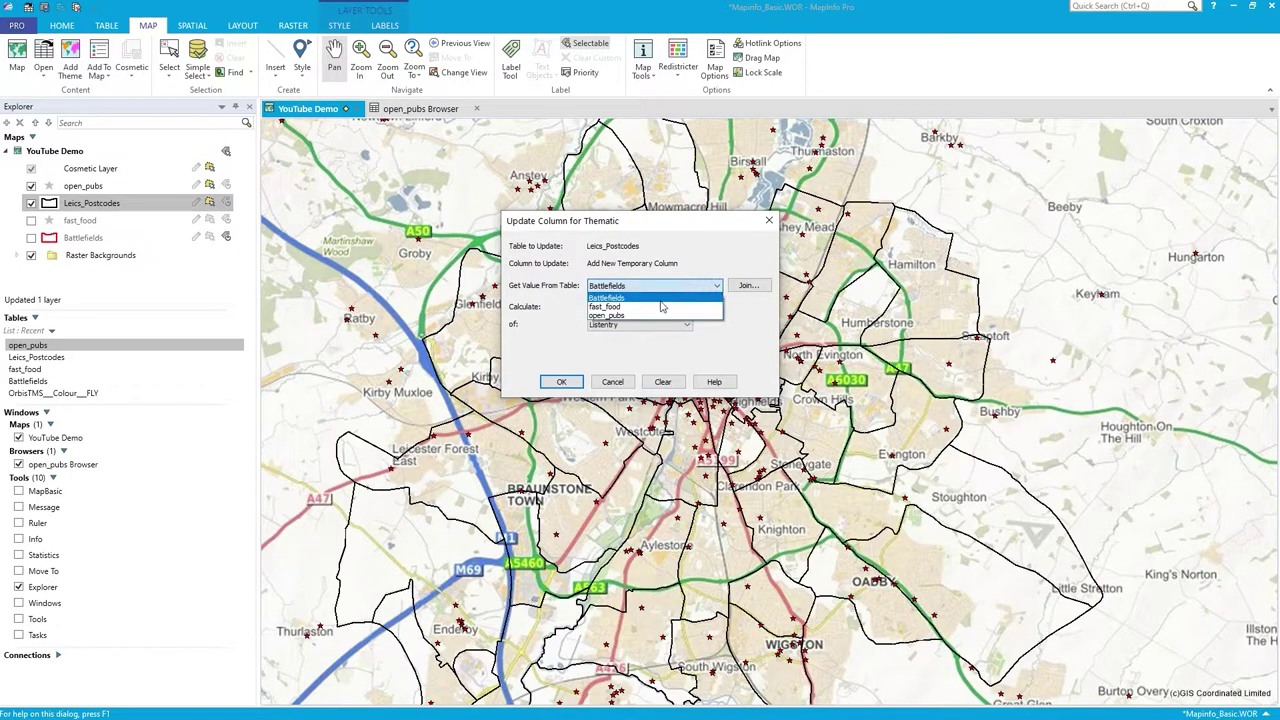
left_click(639, 316)
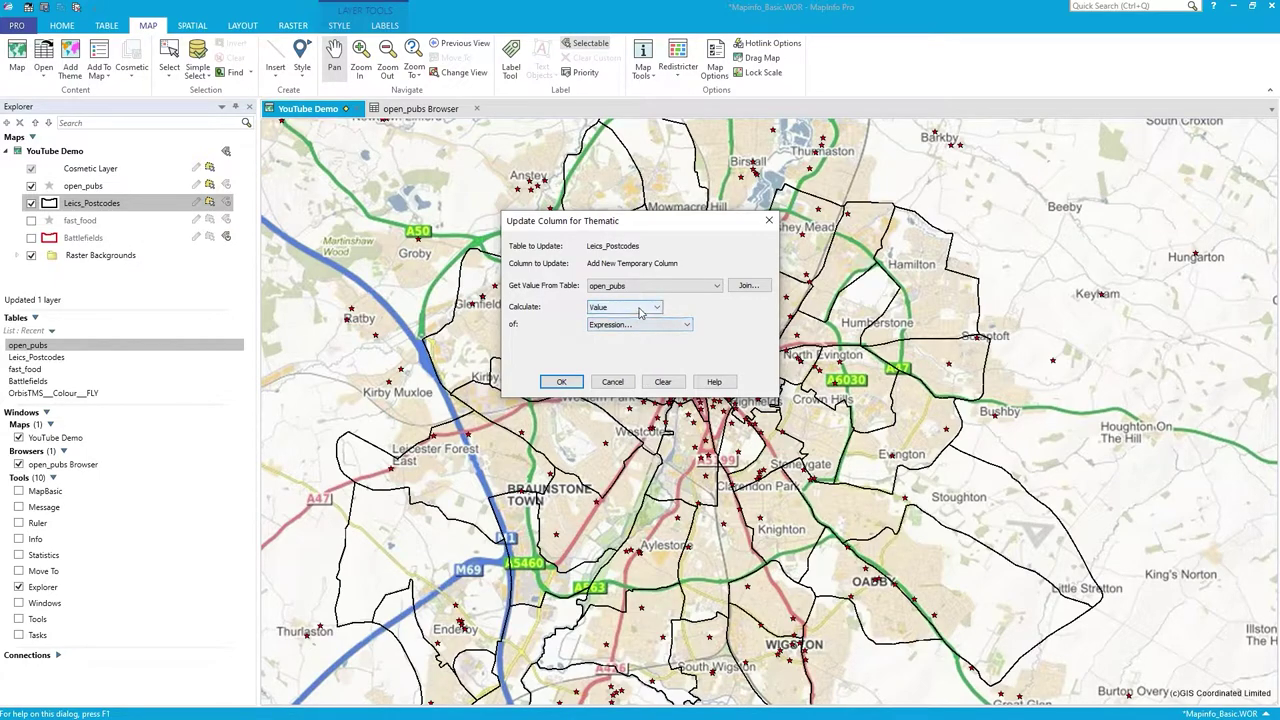
left_click(638, 308)
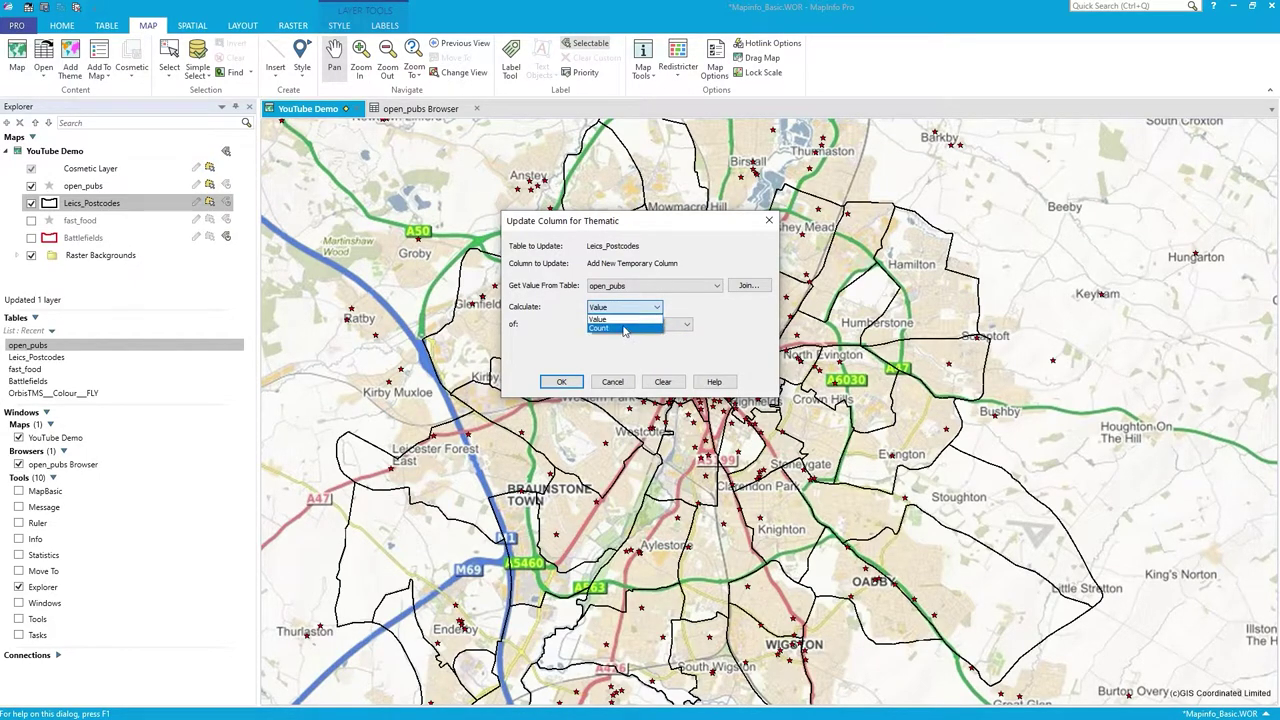
left_click(624, 328)
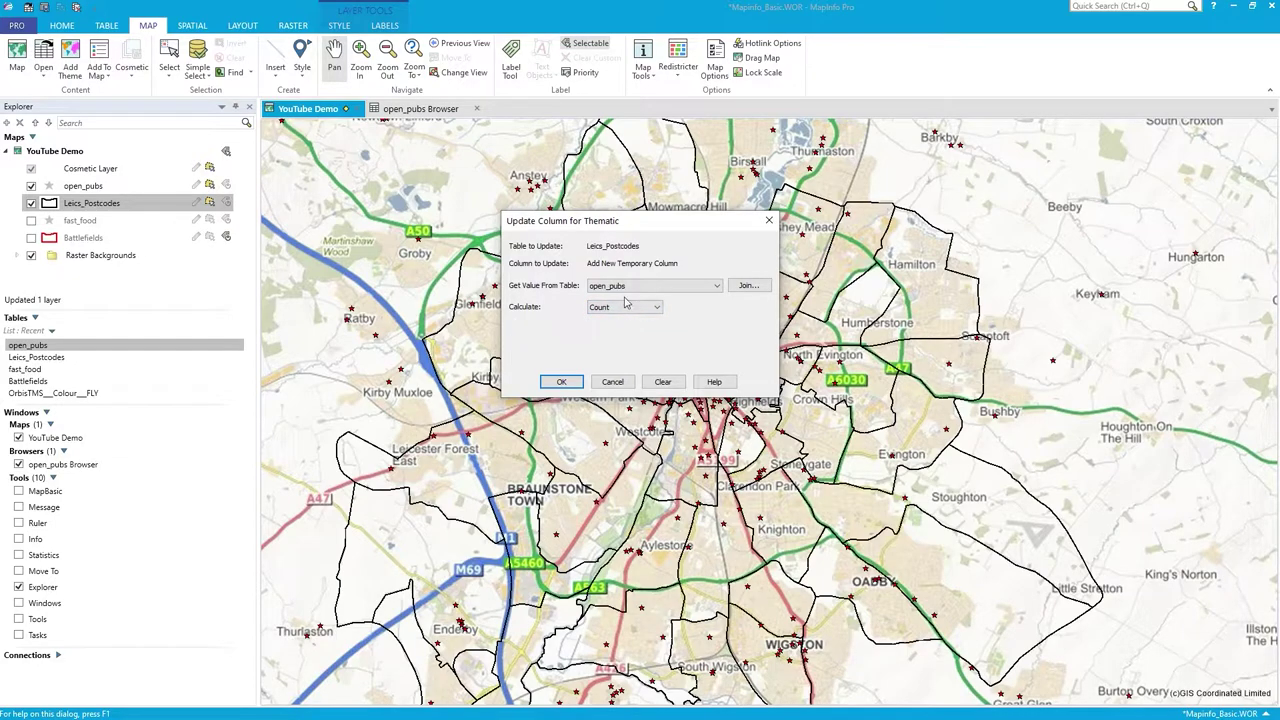
Specify the join so that objects from table open_pubs are within objects from table Leics_Postcodes
left_click(758, 289)
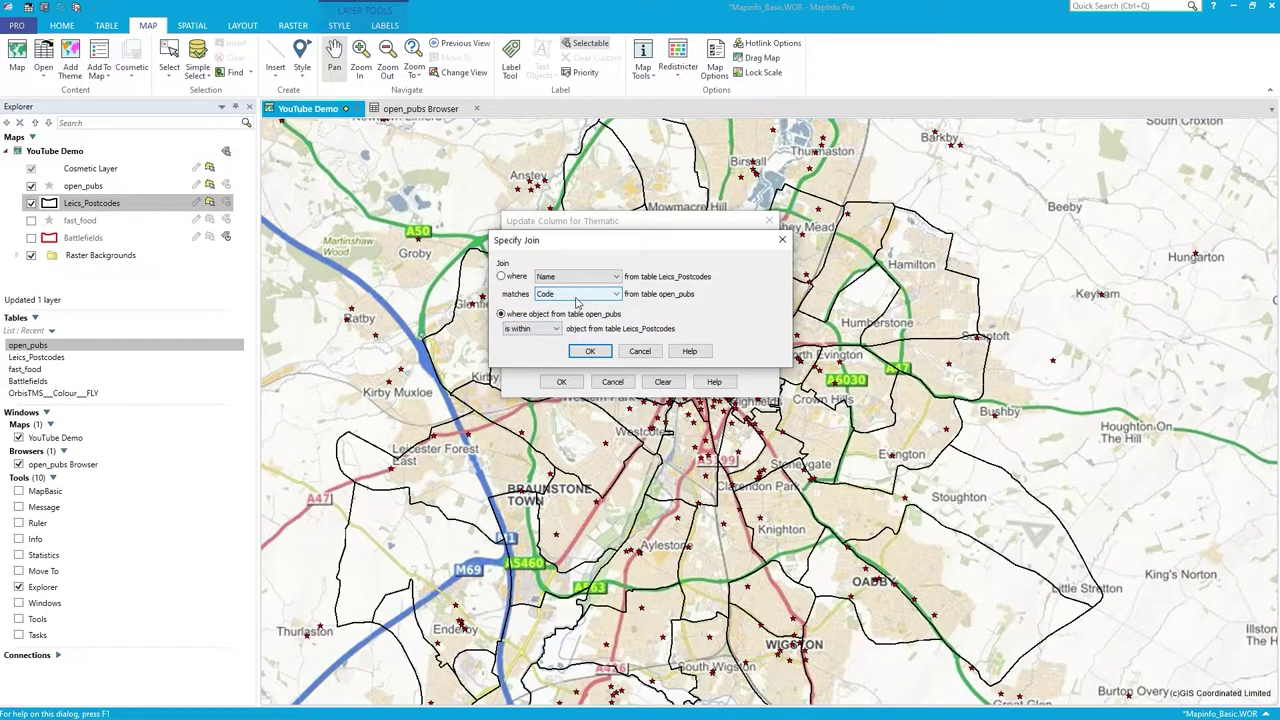
left_click(556, 330)
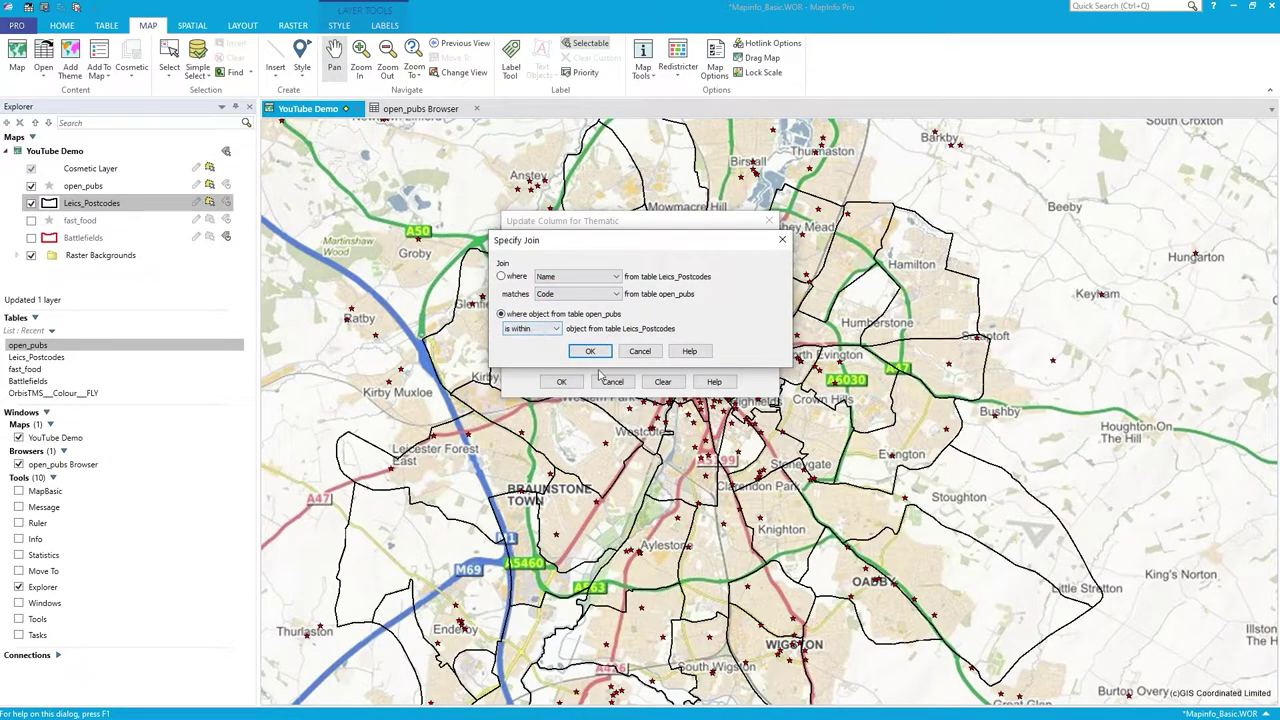
left_click(520, 318)
left_click(520, 329)
left_click(605, 324)
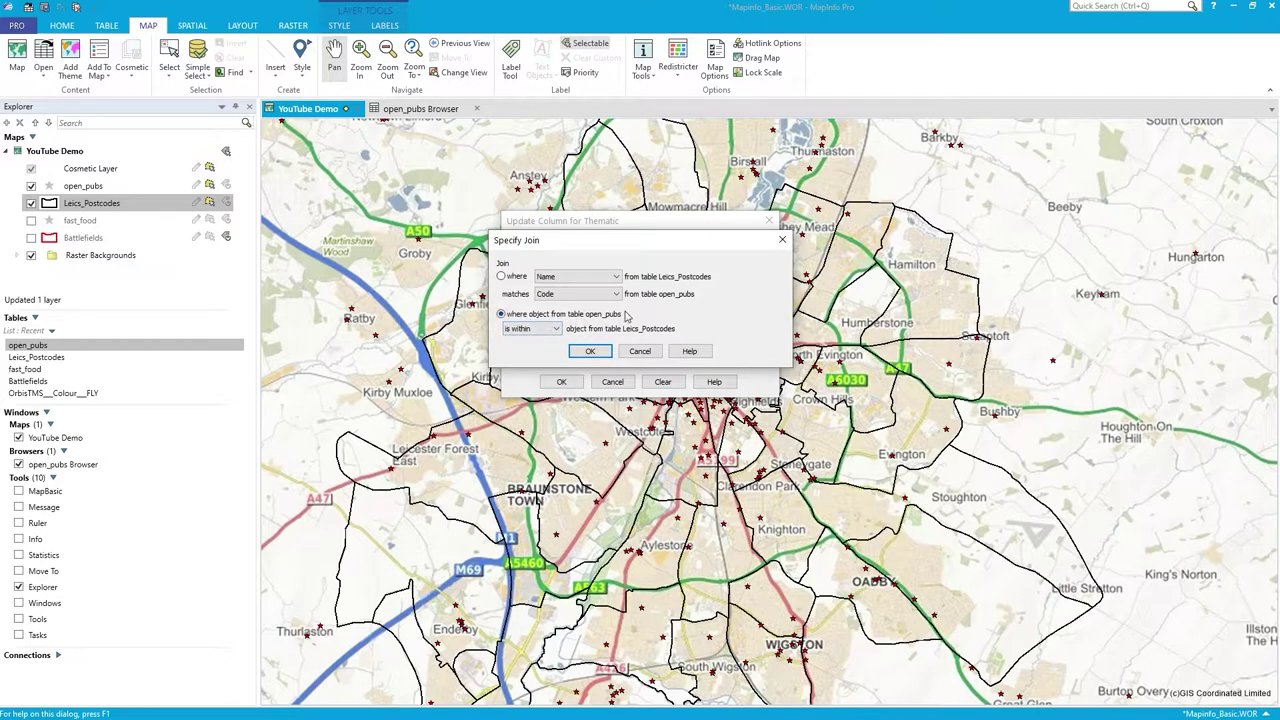
left_click(528, 330)
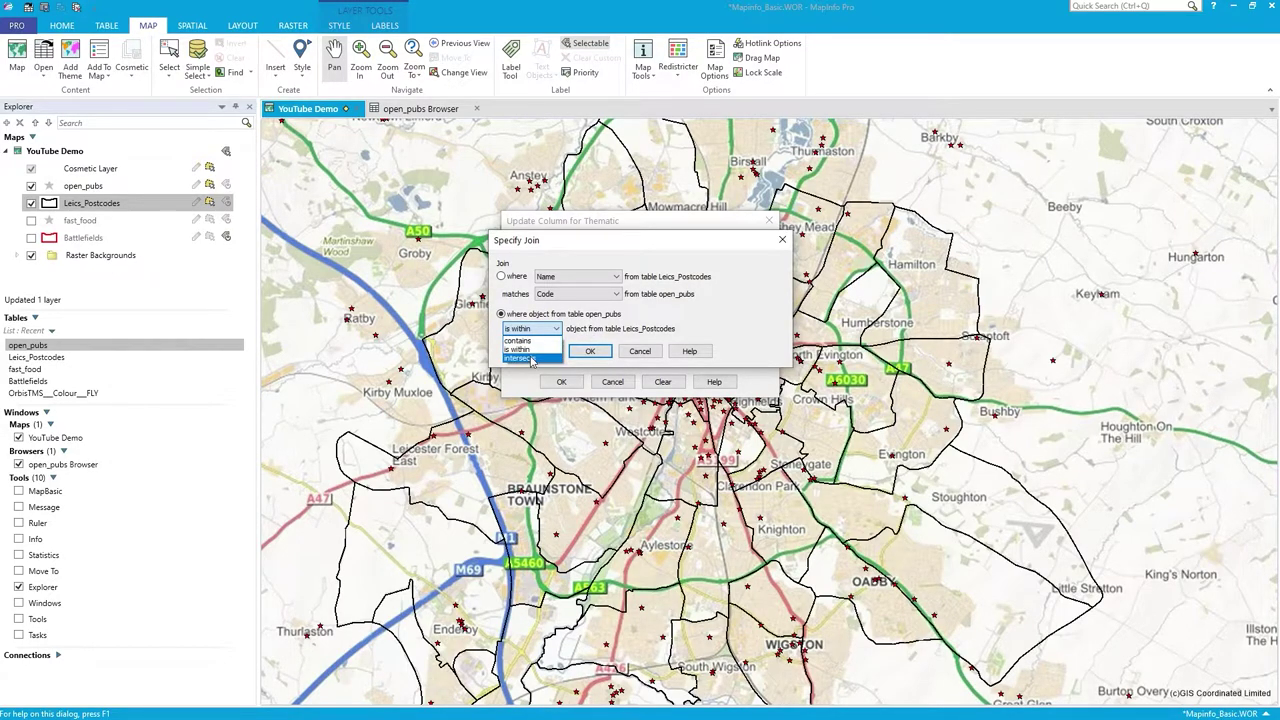
key("Escape")
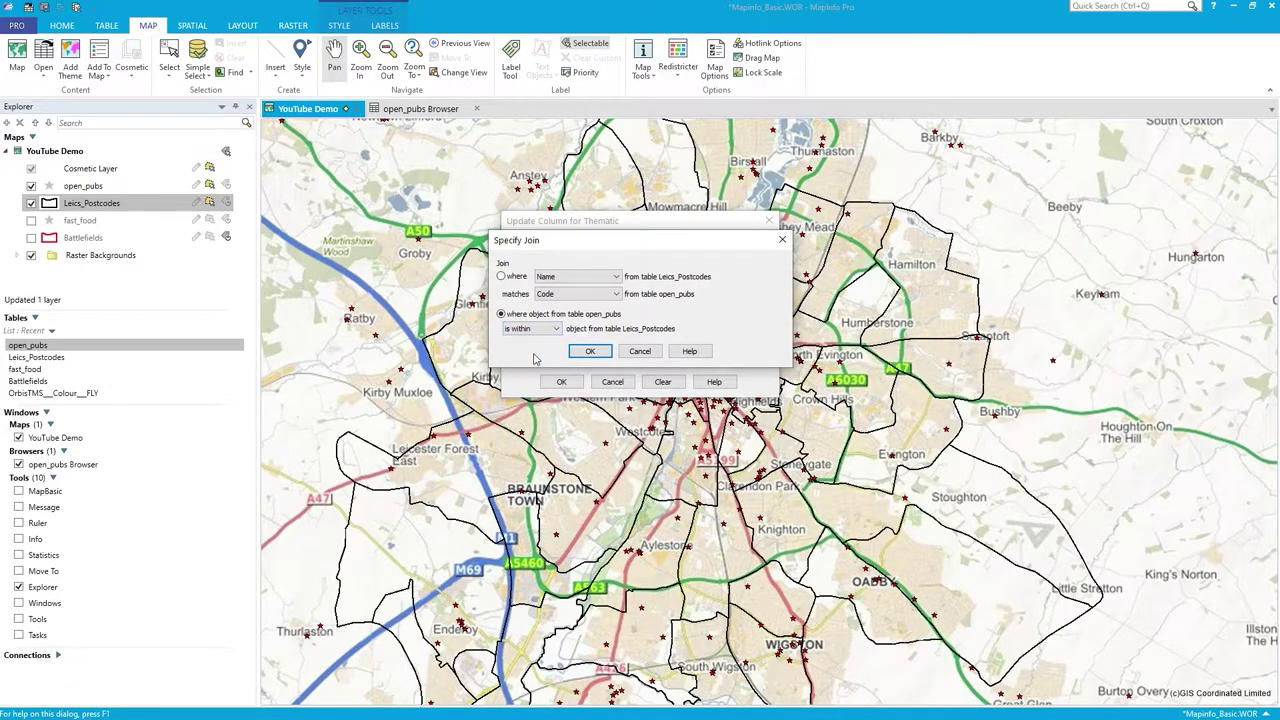
left_click(594, 351)
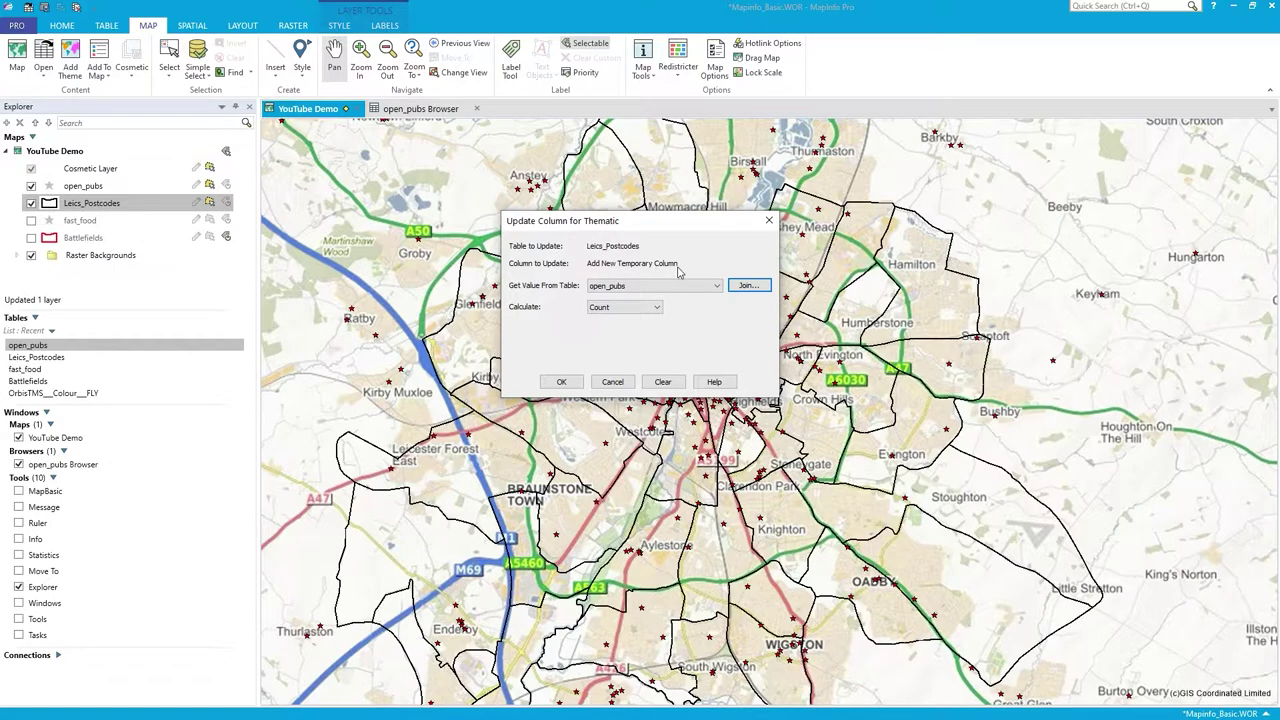
Accept the temporary column and continue to theme customization with CountOfopen_pubs as the field
left_click(561, 383)
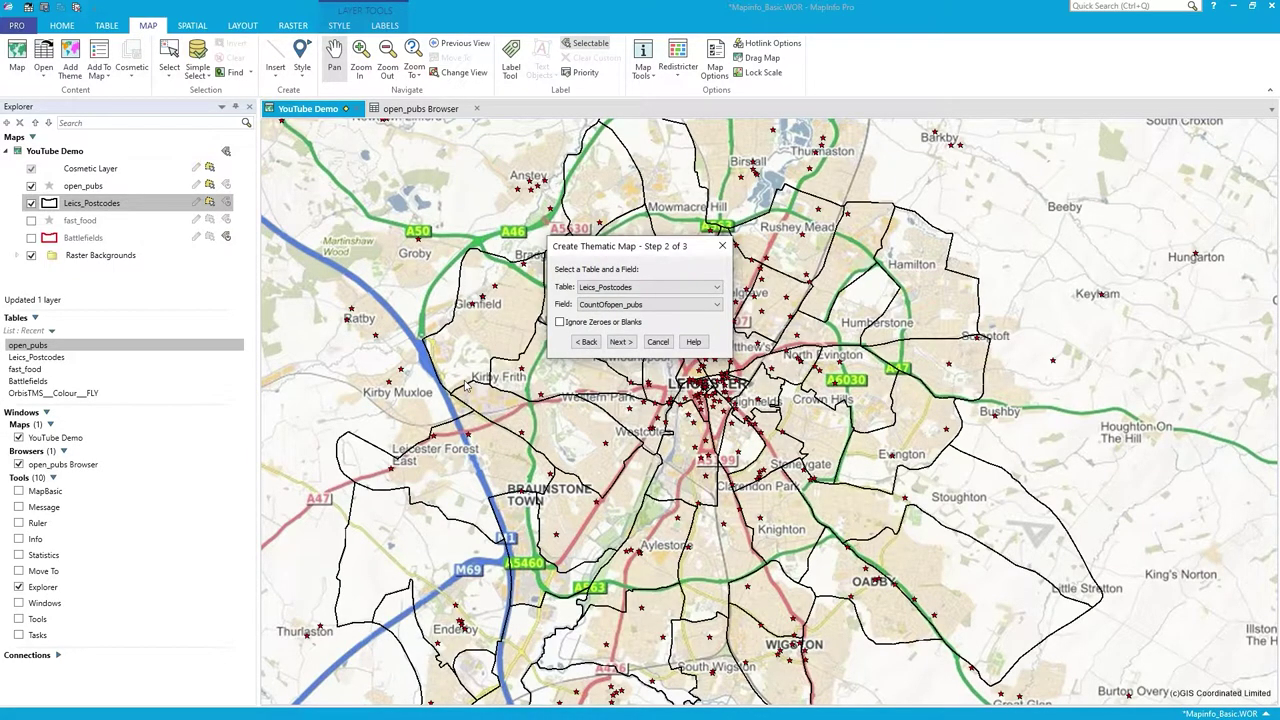
left_click(598, 307)
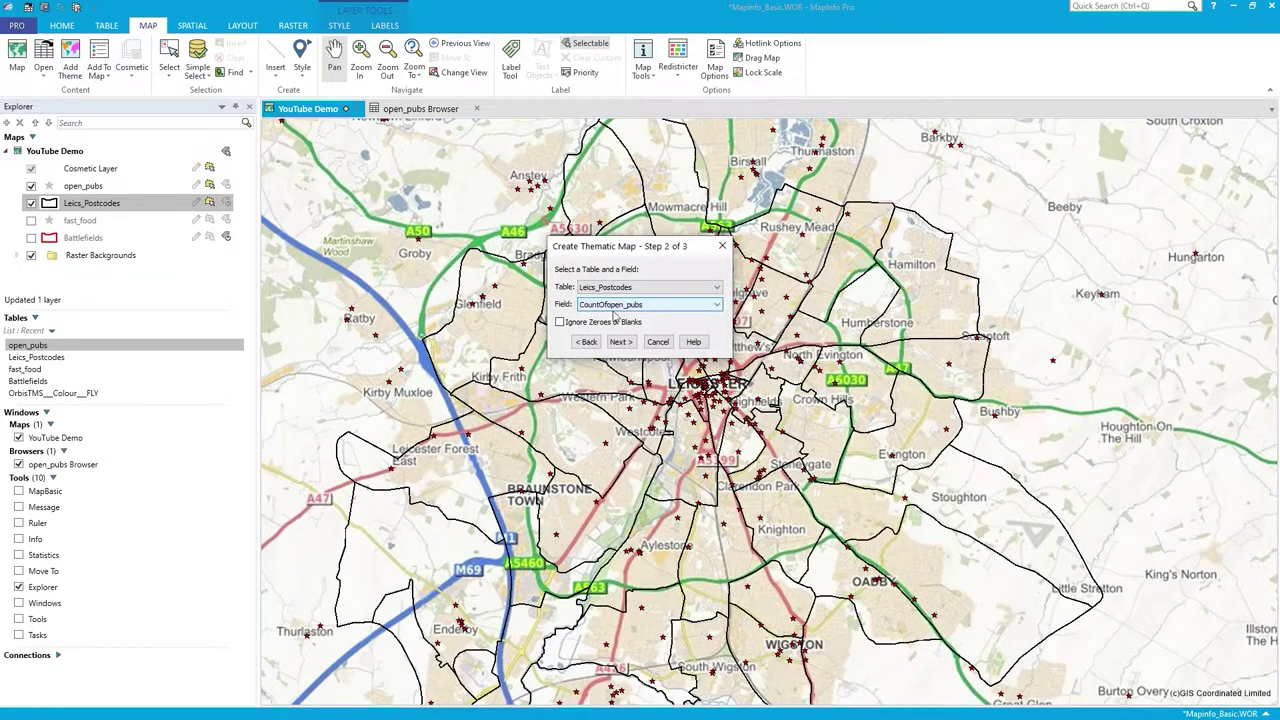
left_click(620, 342)
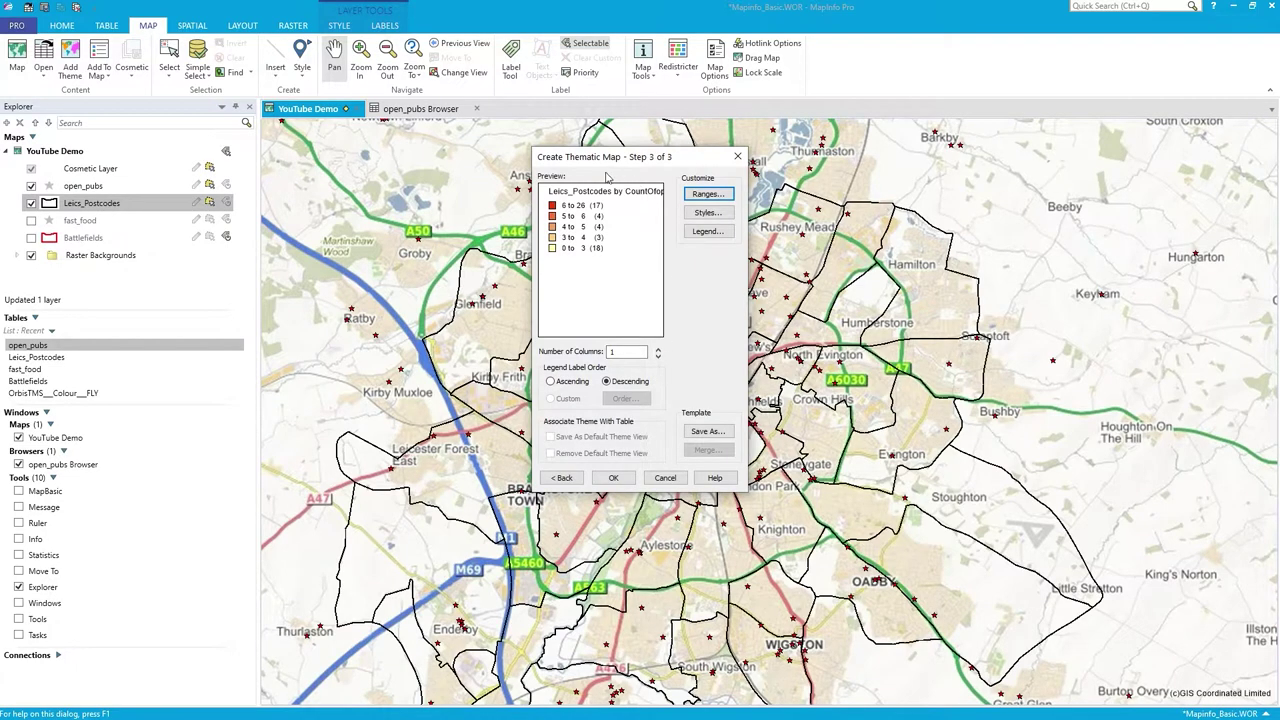
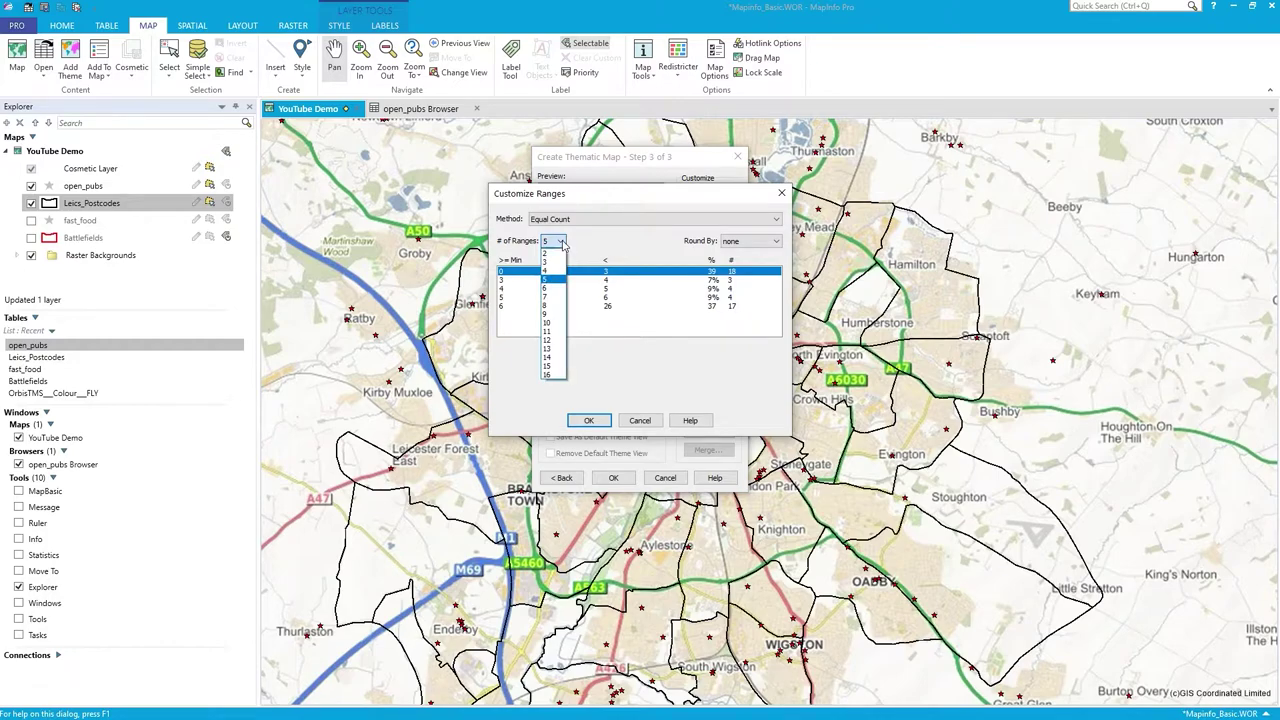
Review the theme's range method choices, the range style options and the region style of the 6 to 26 range
left_click(630, 220)
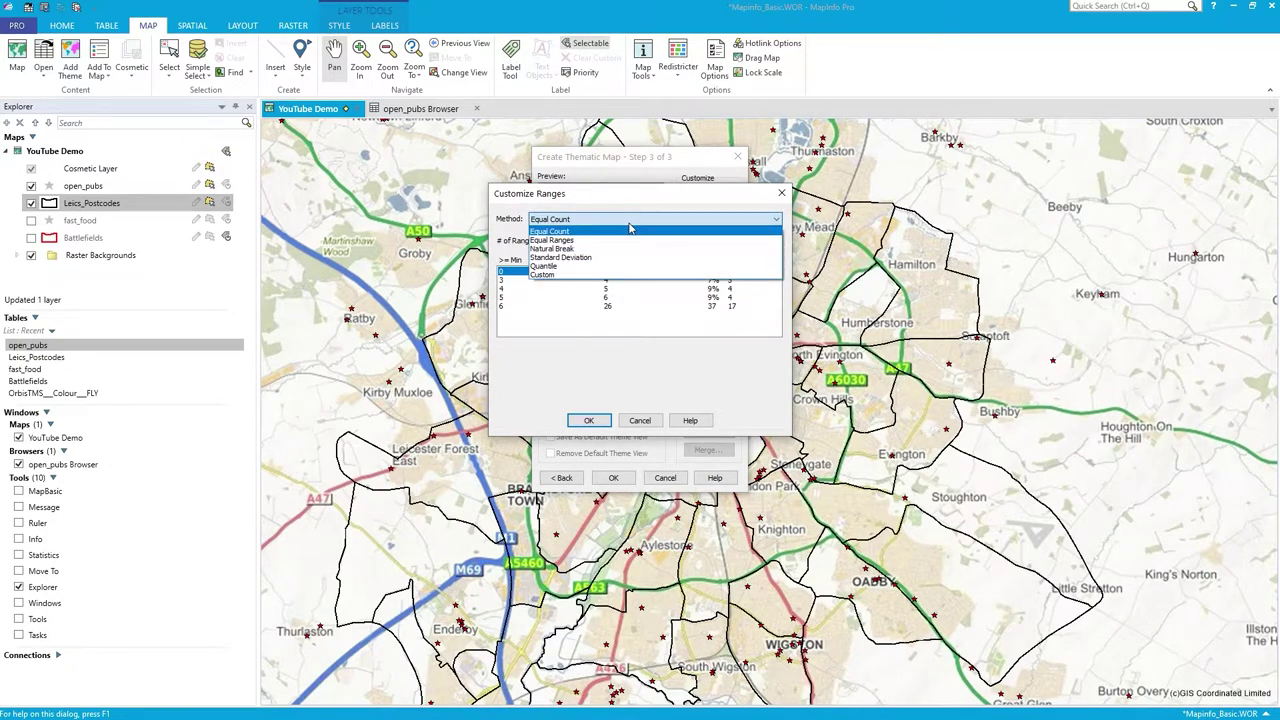
left_click(630, 230)
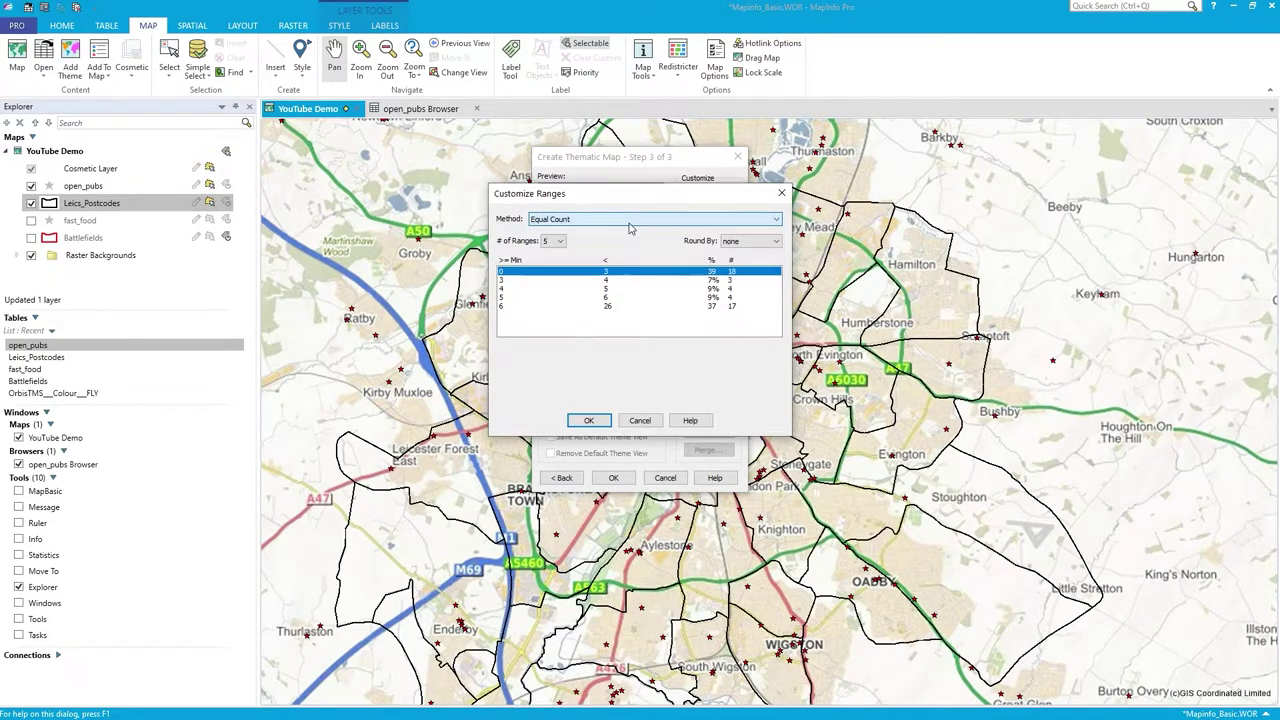
left_click(646, 425)
left_click(720, 212)
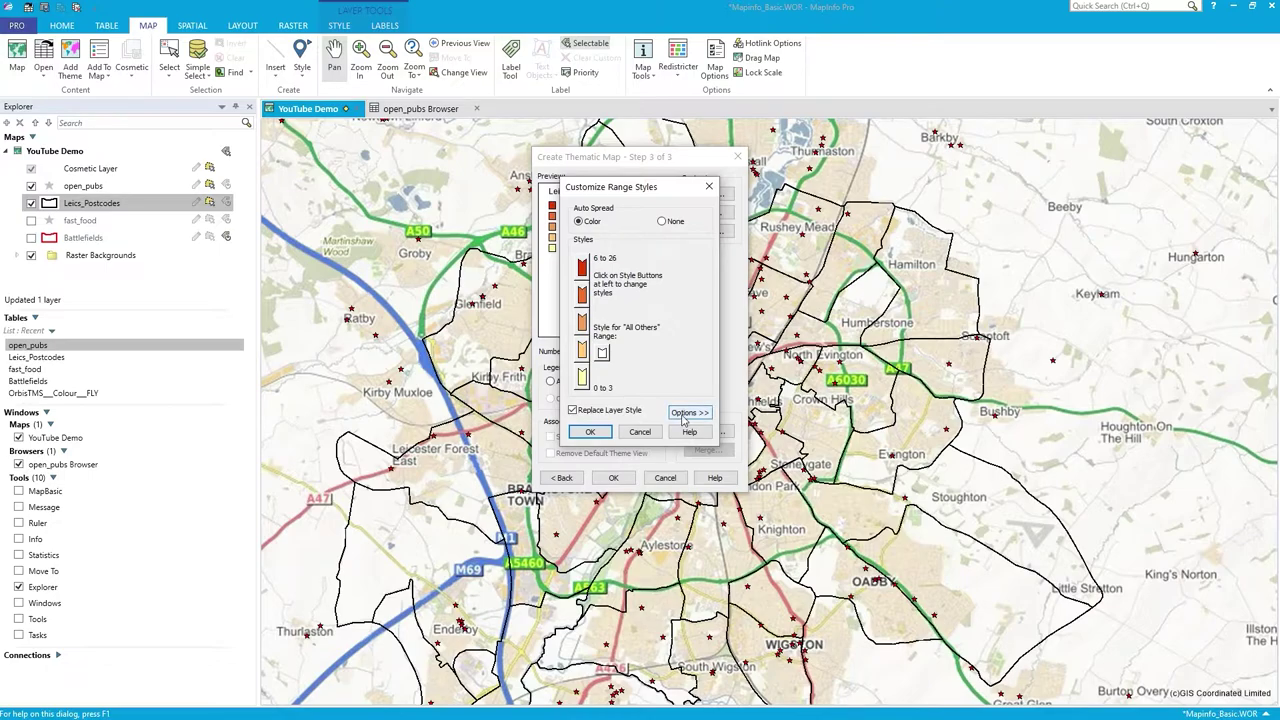
left_click(684, 413)
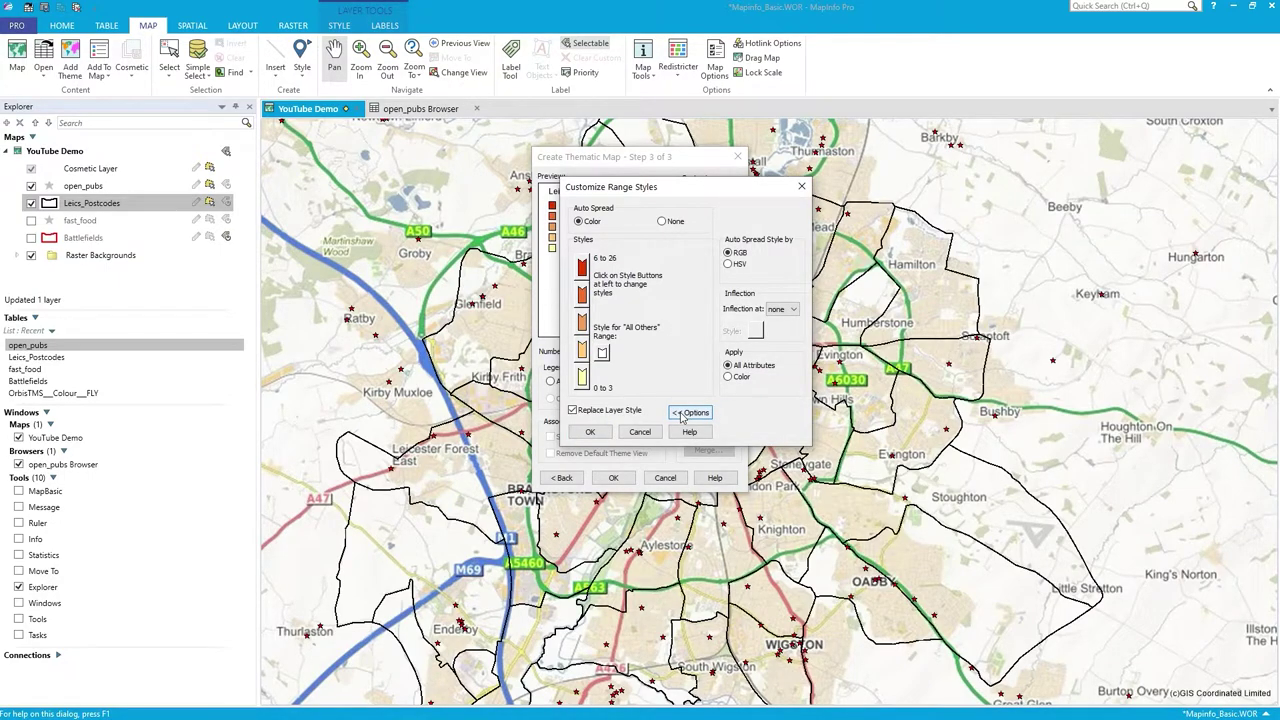
left_click(683, 418)
left_click(582, 274)
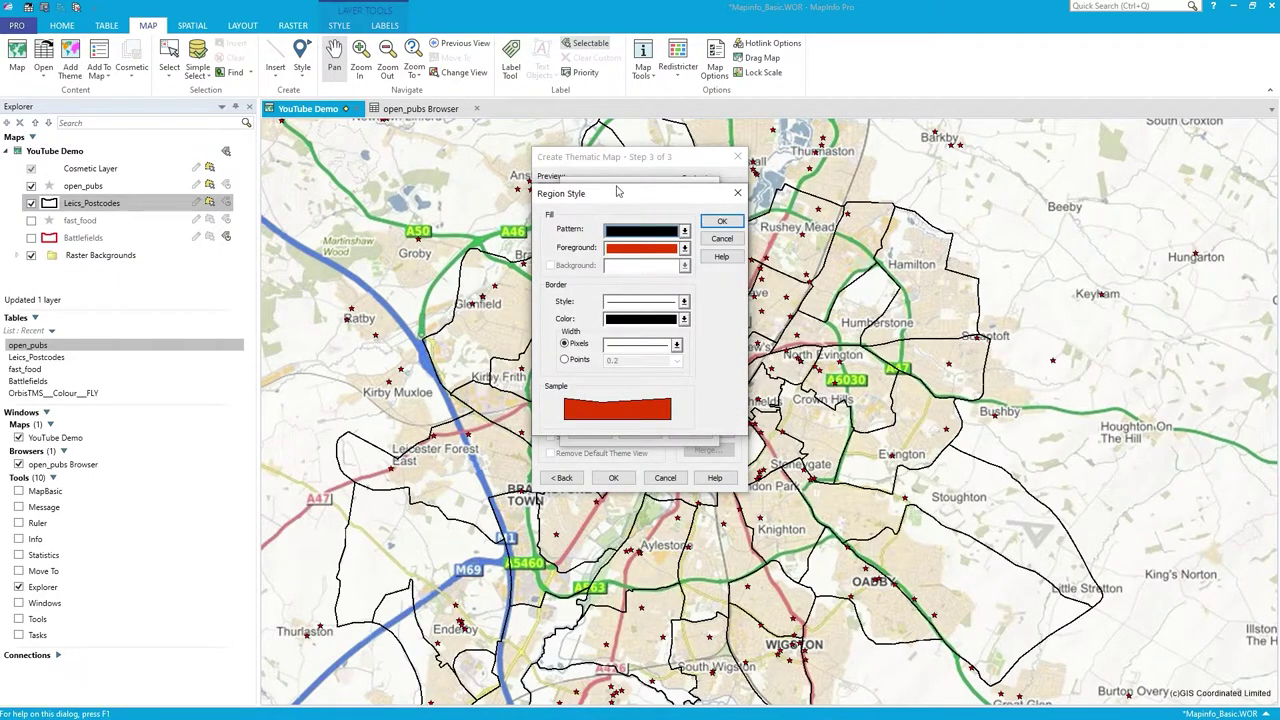
left_click(720, 240)
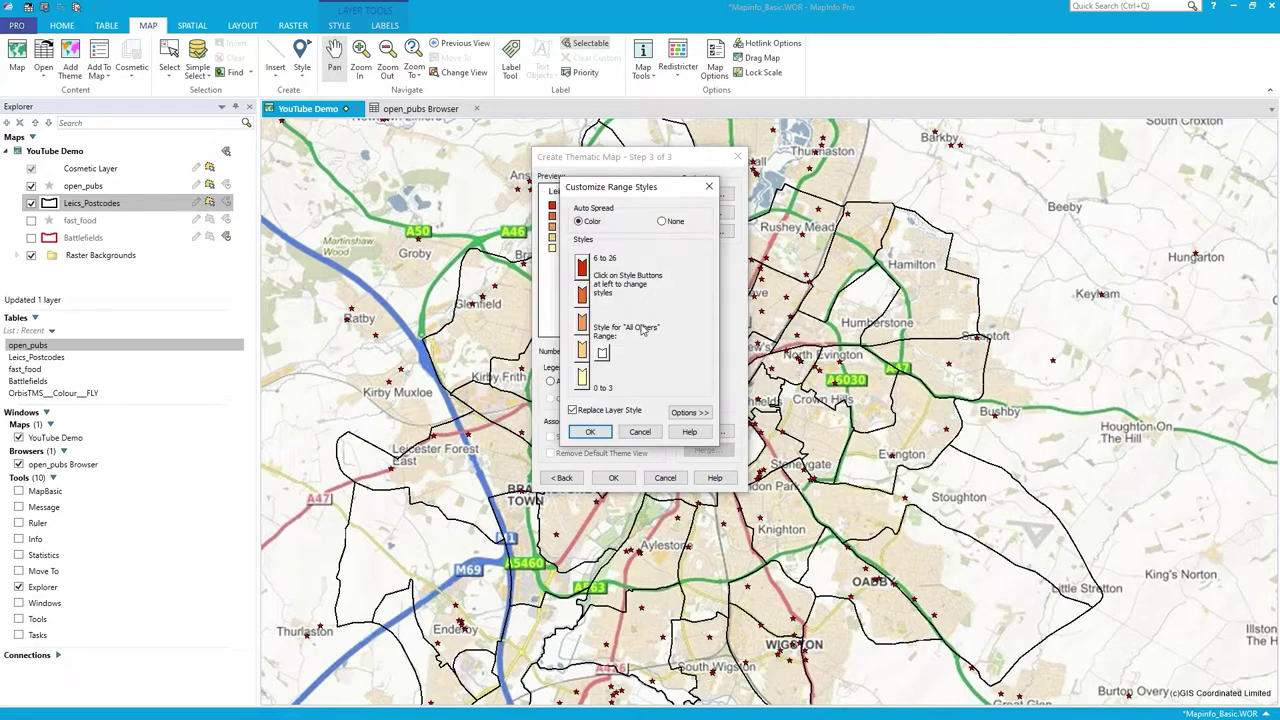
left_click(593, 431)
Title the legend "Leicester by Pub Hotspots" with the subtitle "OpenData Pubs" and create the thematic map
left_click(713, 236)
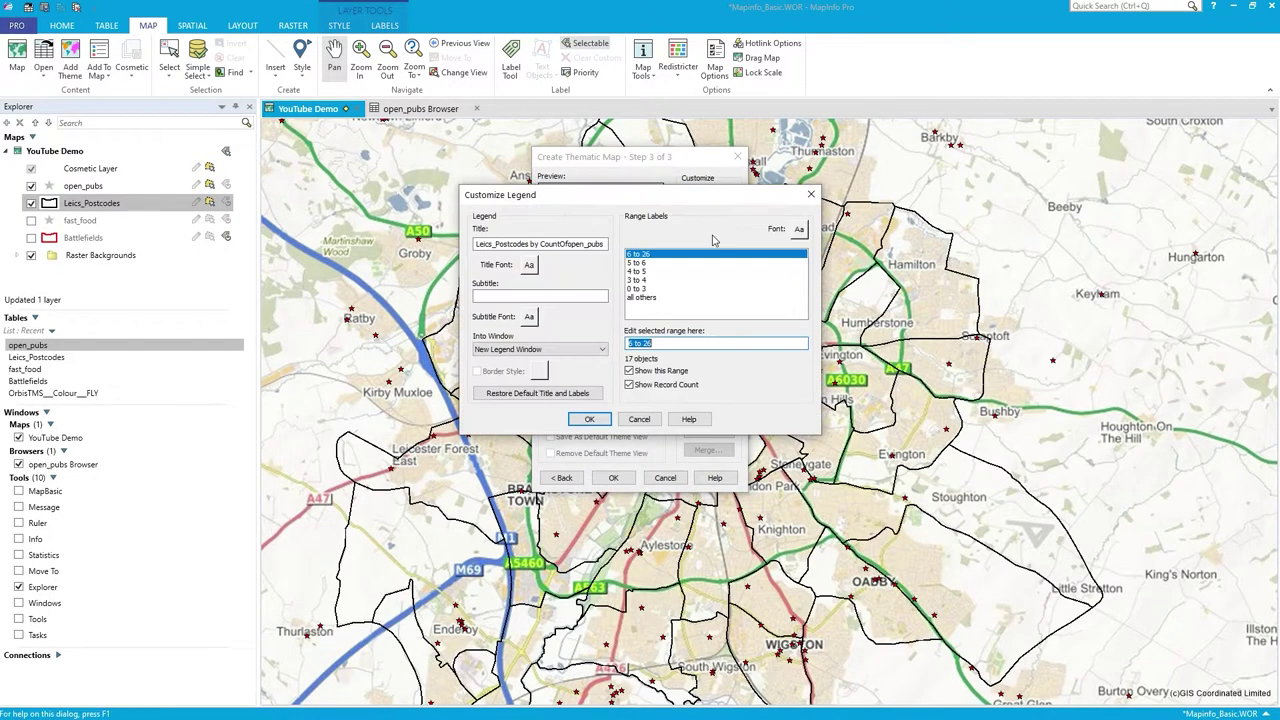
left_click(528, 247)
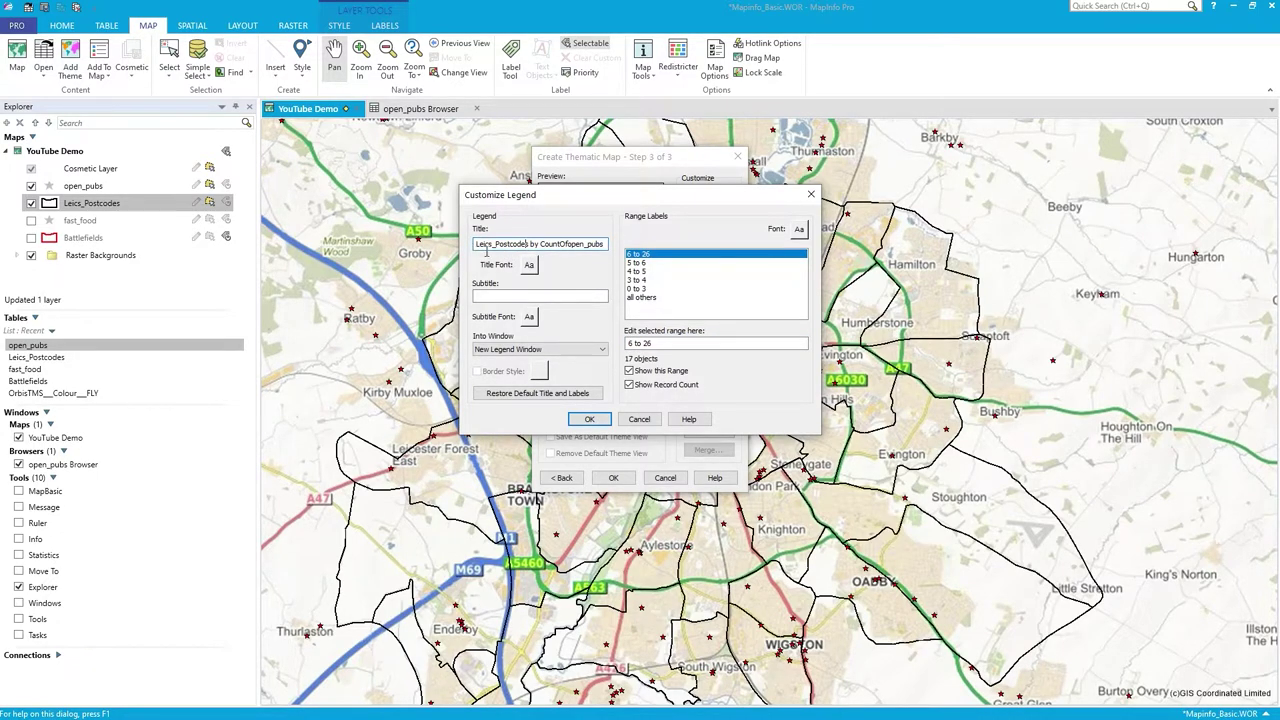
left_click_drag(493, 244, 605, 244)
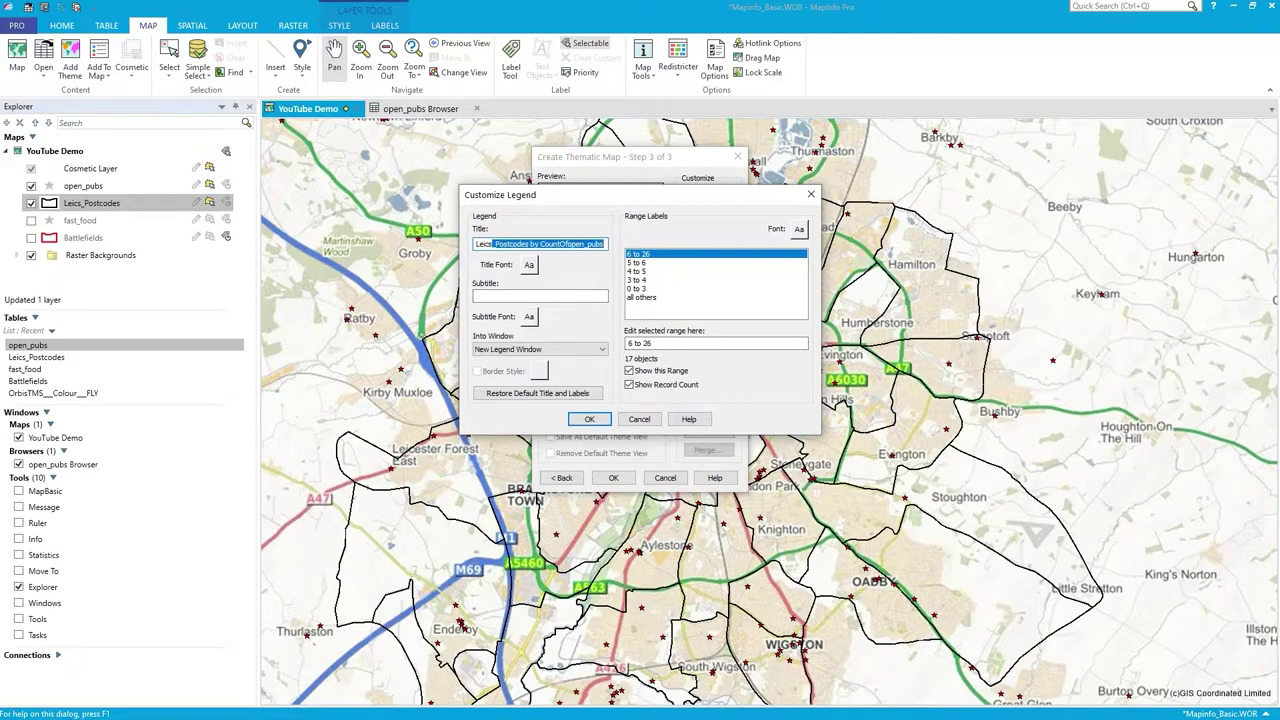
key("BackSpace")
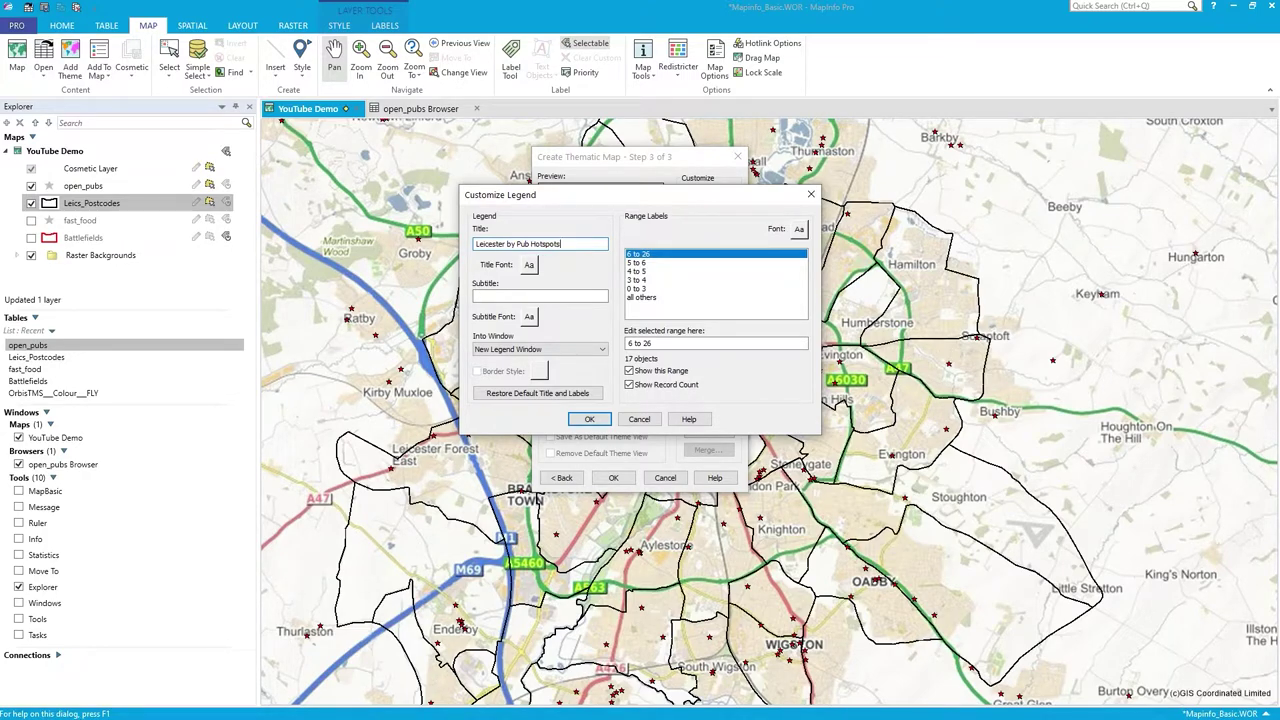
left_click(520, 298)
type("Open")
left_click(590, 419)
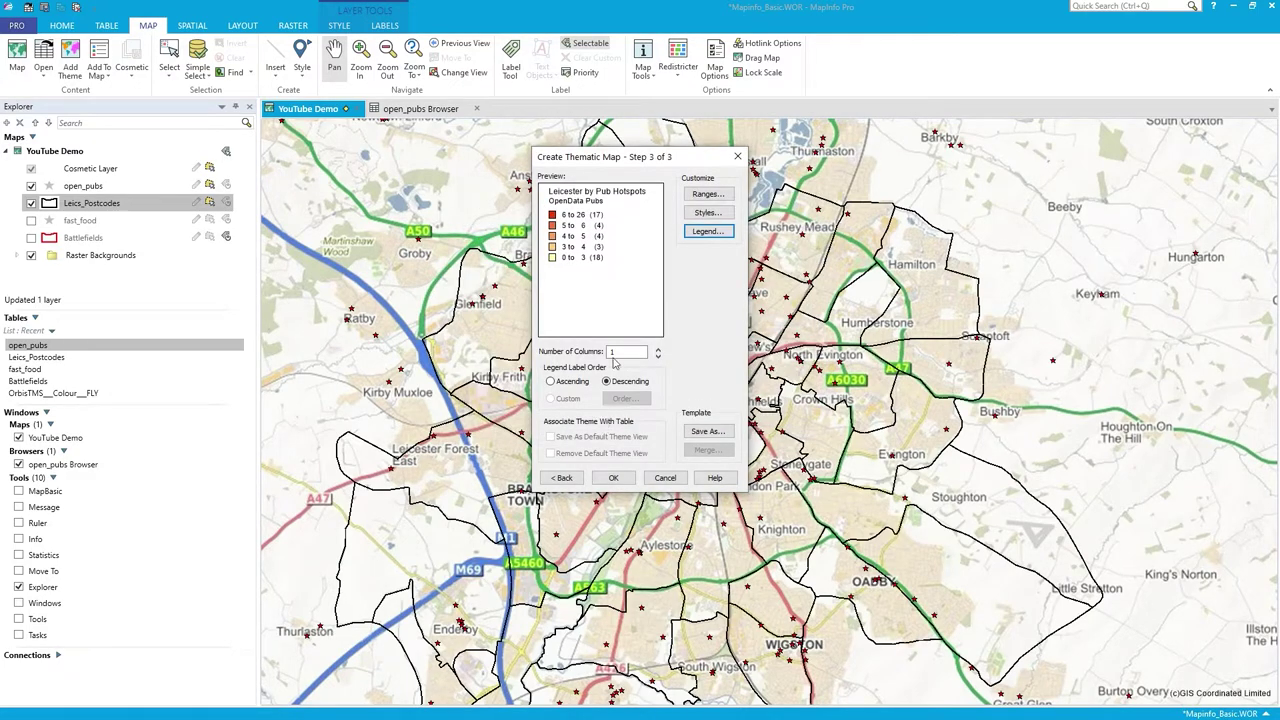
left_click(614, 479)
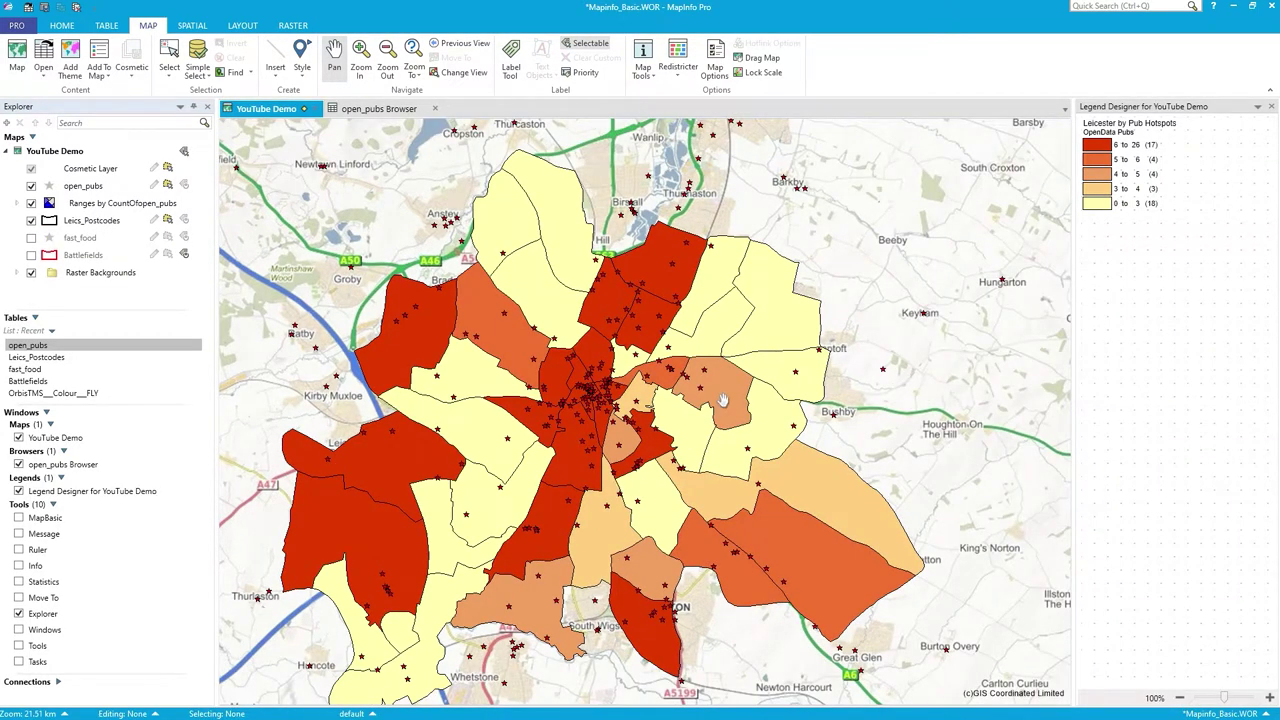
Hide the open_pubs layer on the map and close the Legend Designer window
left_click(1117, 200)
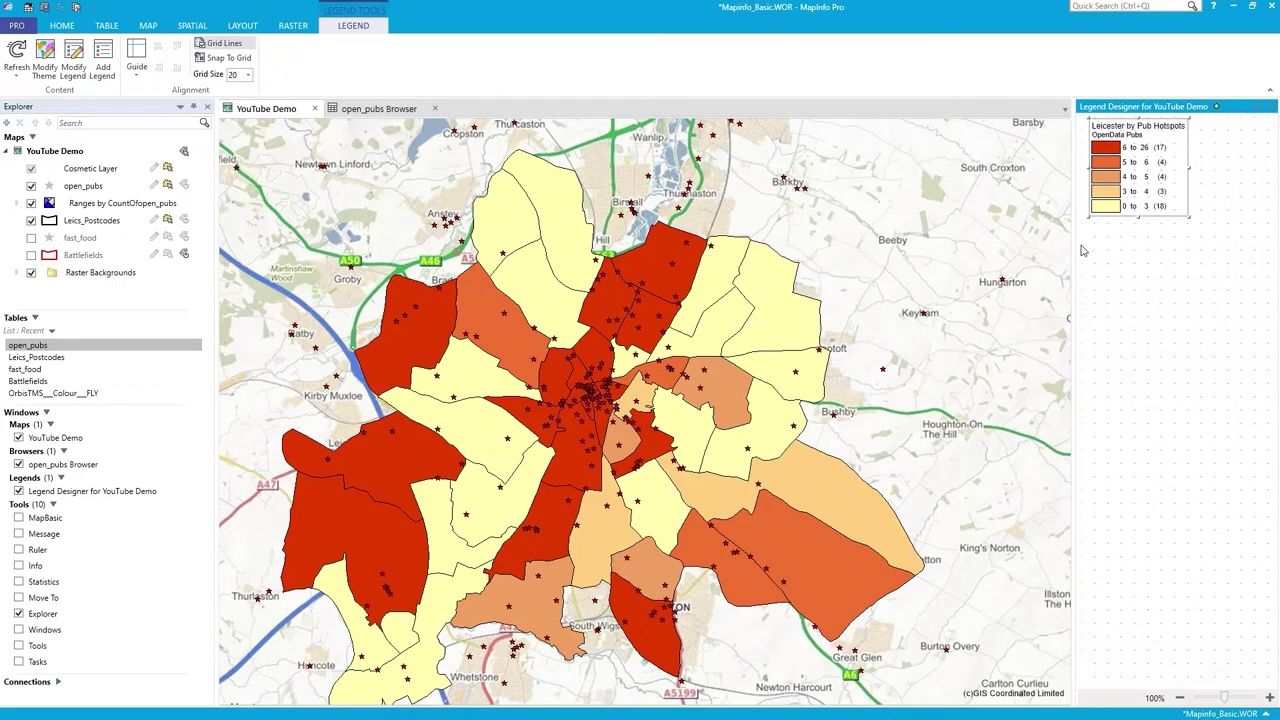
left_click(853, 310)
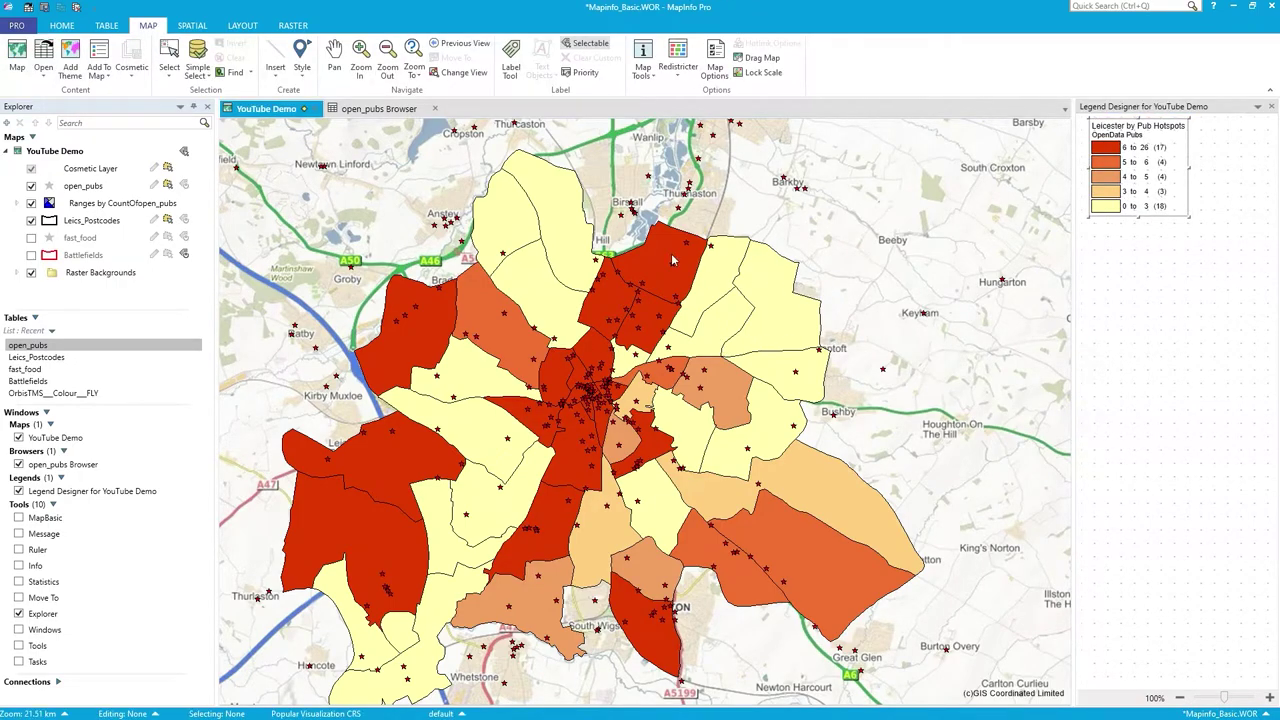
left_click(334, 55)
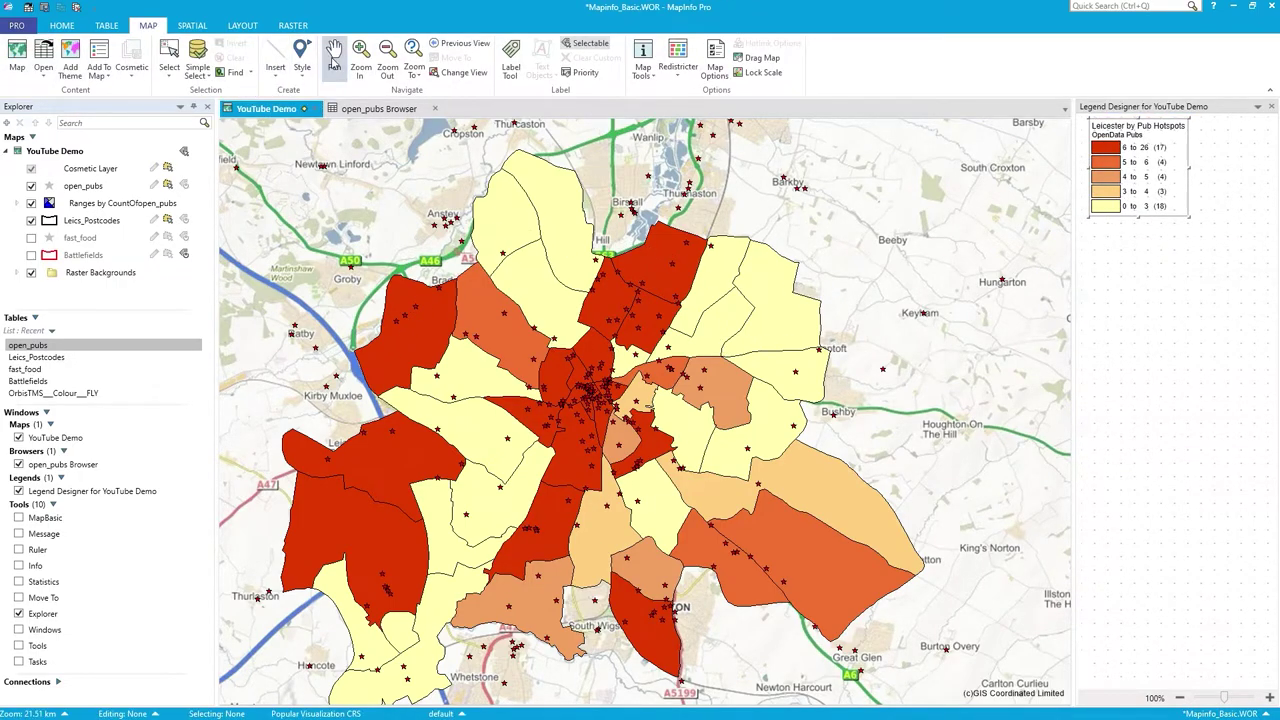
left_click_drag(671, 350, 714, 326)
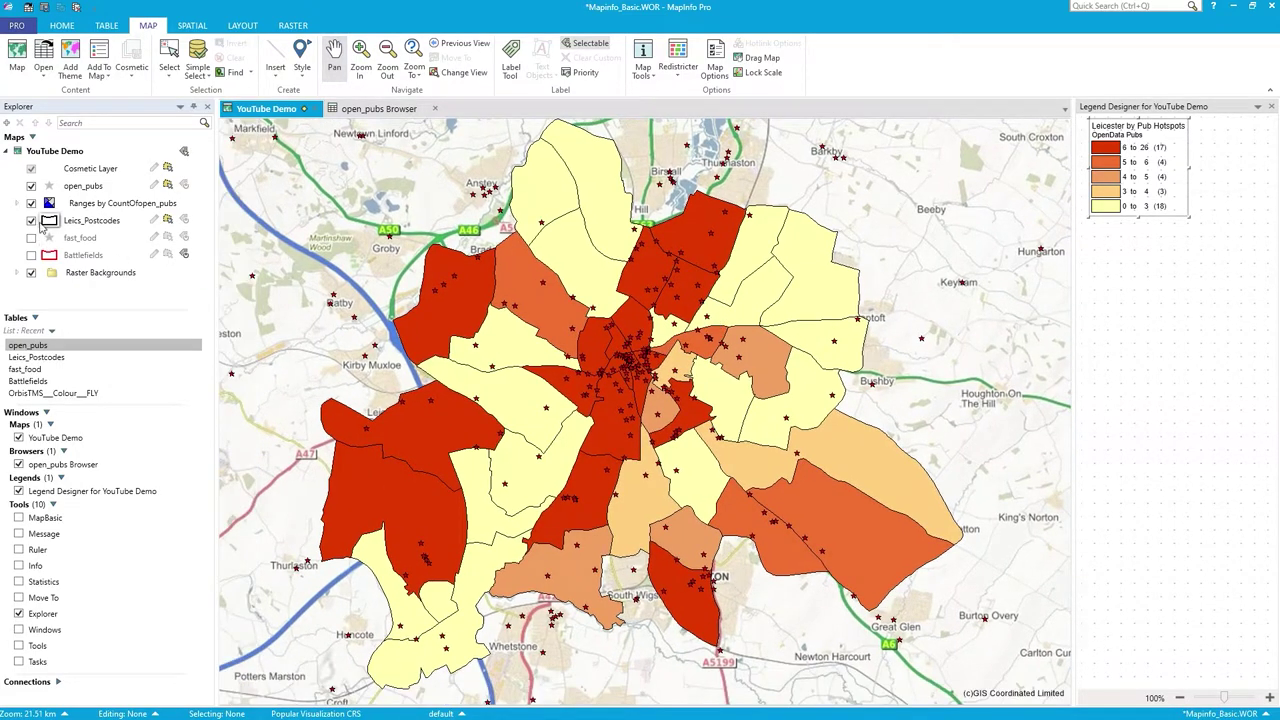
left_click(31, 186)
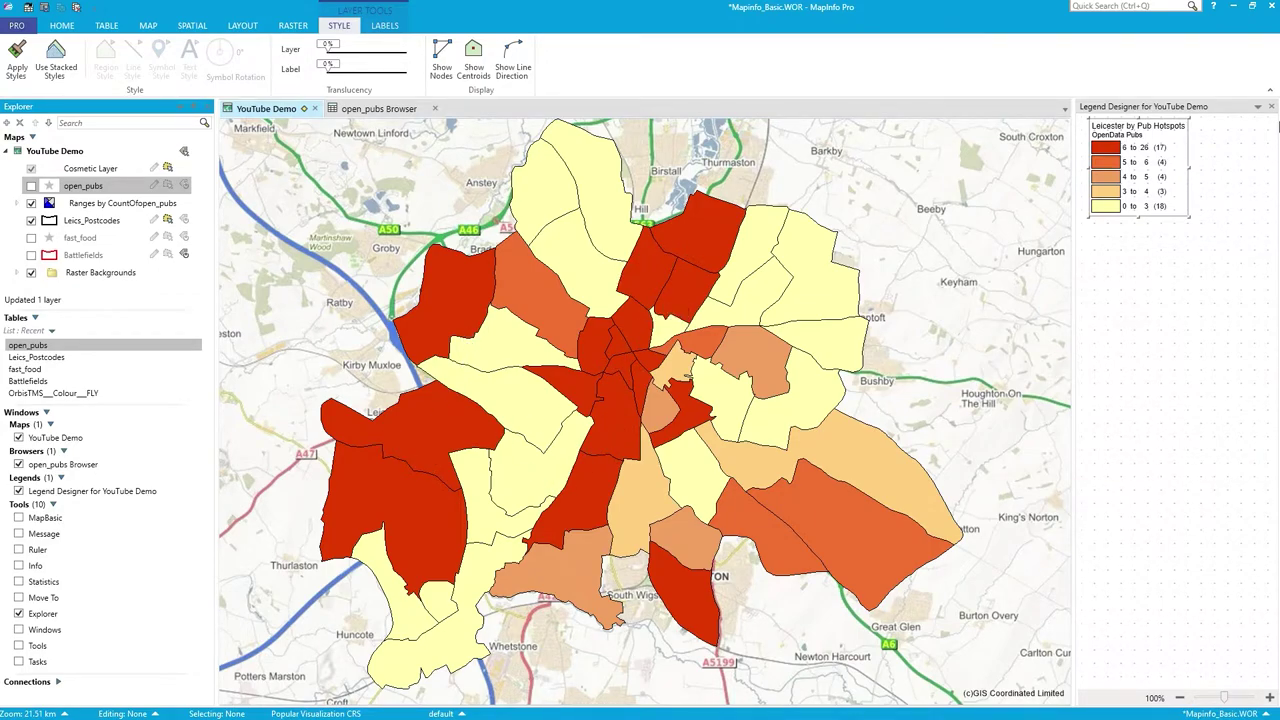
left_click(1275, 117)
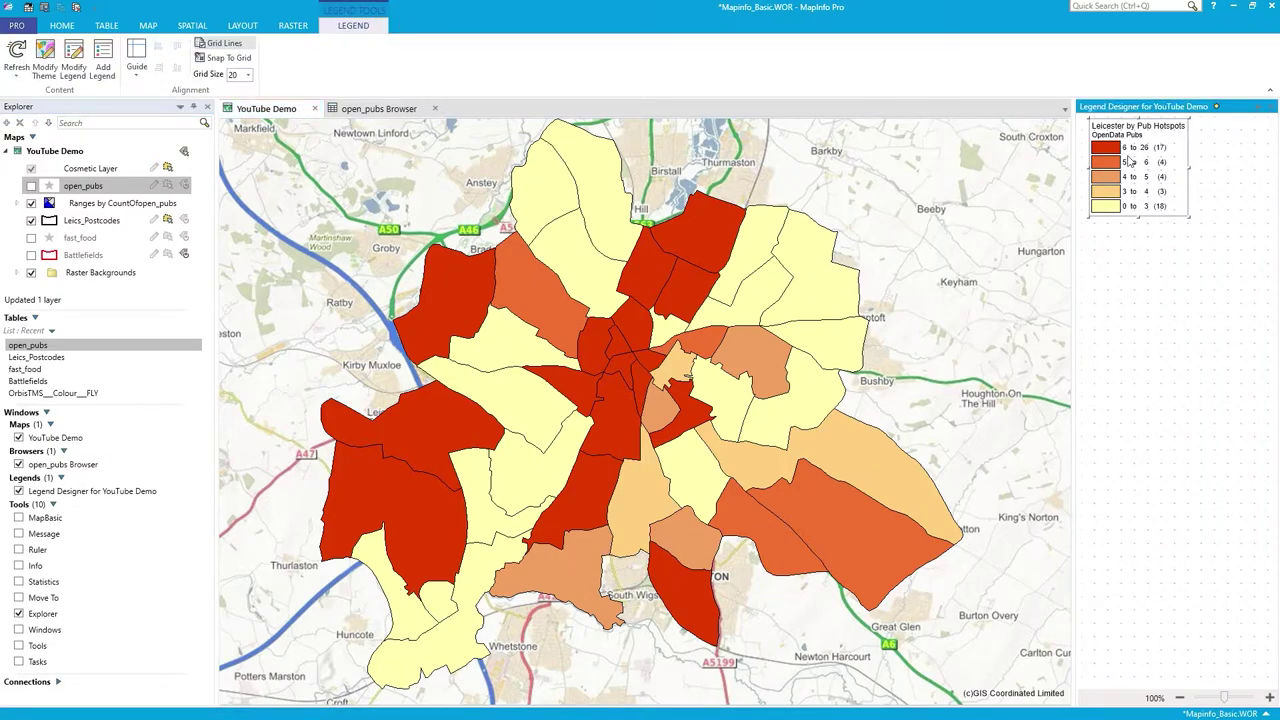
left_click(1271, 106)
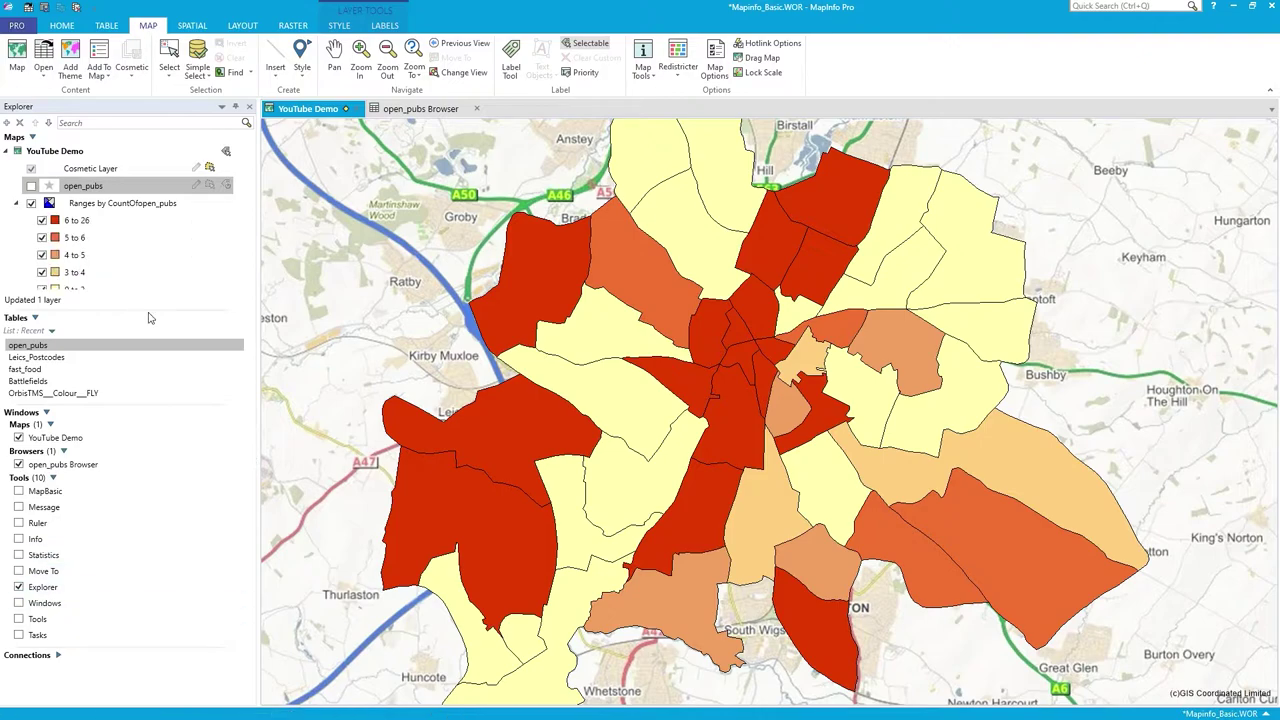
Expand the Ranges by CountOfopen_pubs layer and hide its 0 to 3 range on the map
left_click(17, 203)
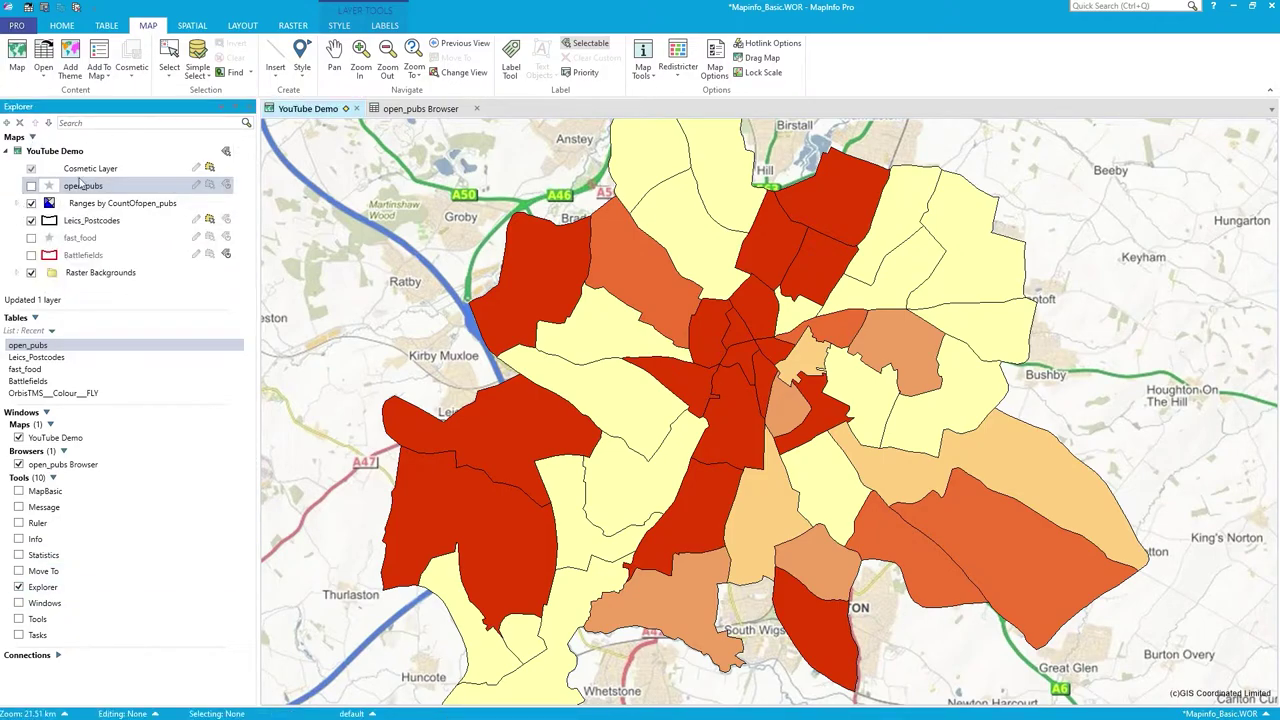
left_click(17, 208)
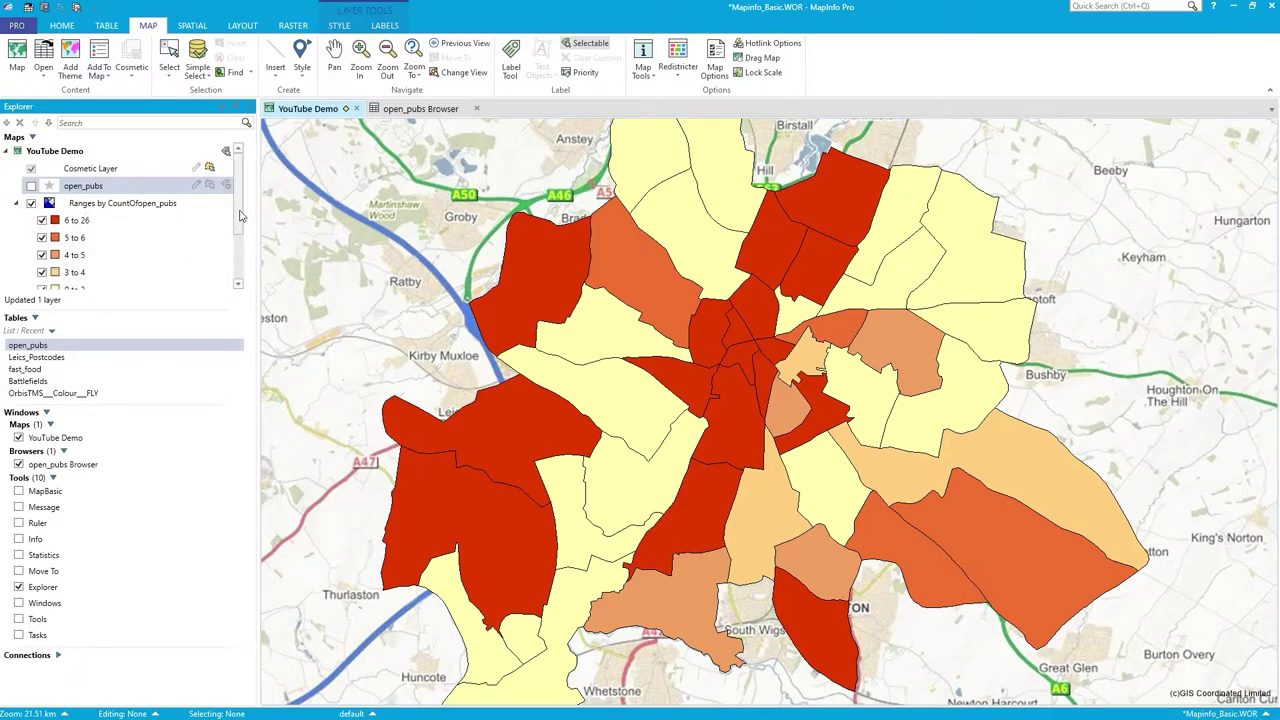
left_click(239, 284)
scroll(200, 262, "up", 1)
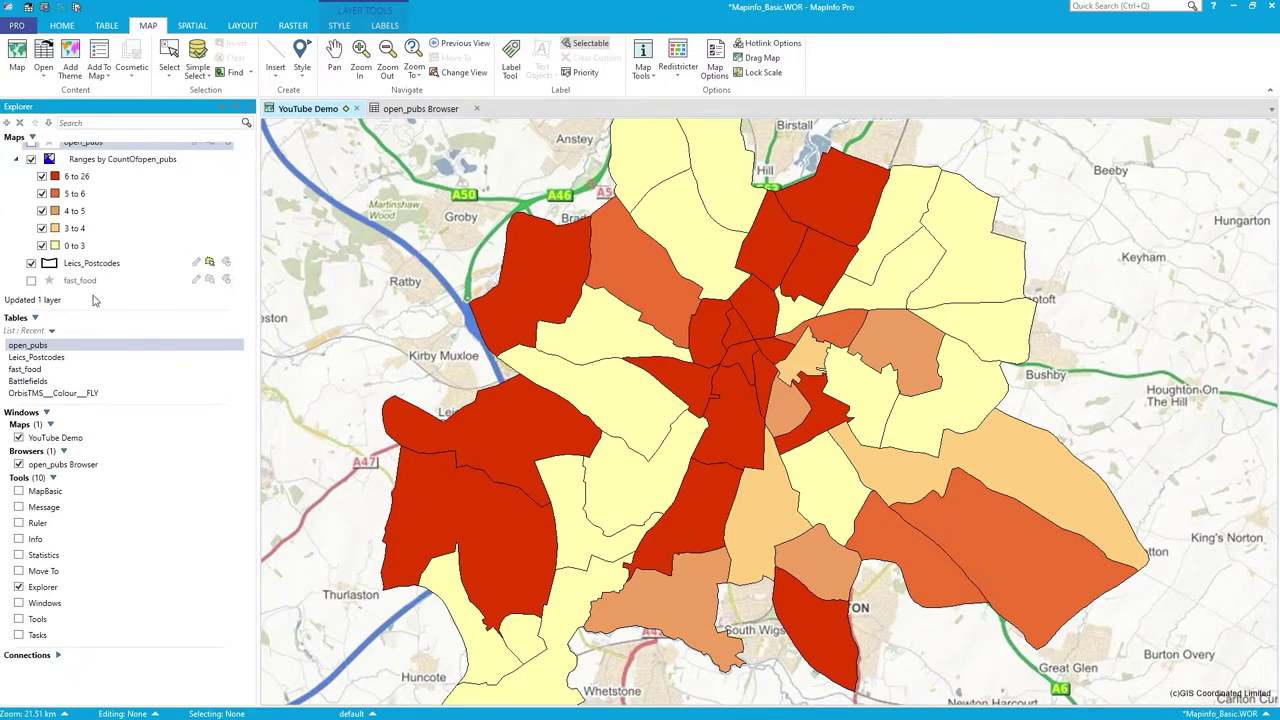
left_click(108, 268)
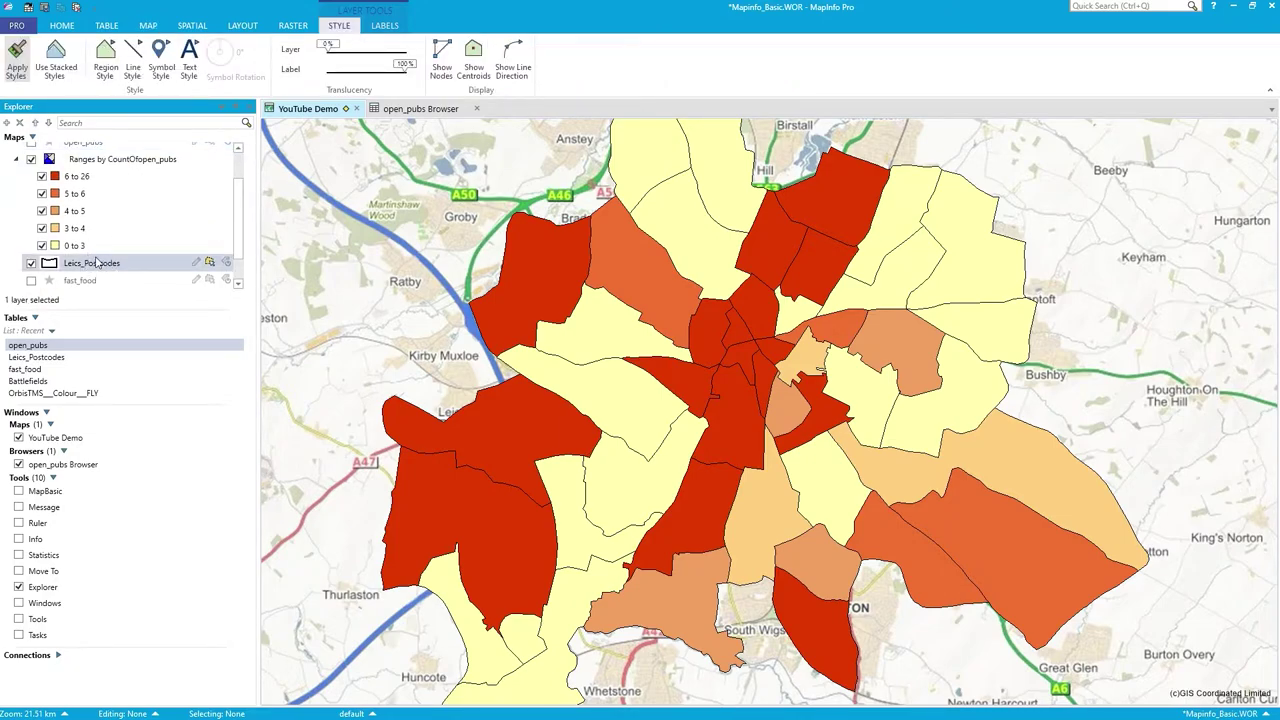
scroll(60, 250, "up", 1)
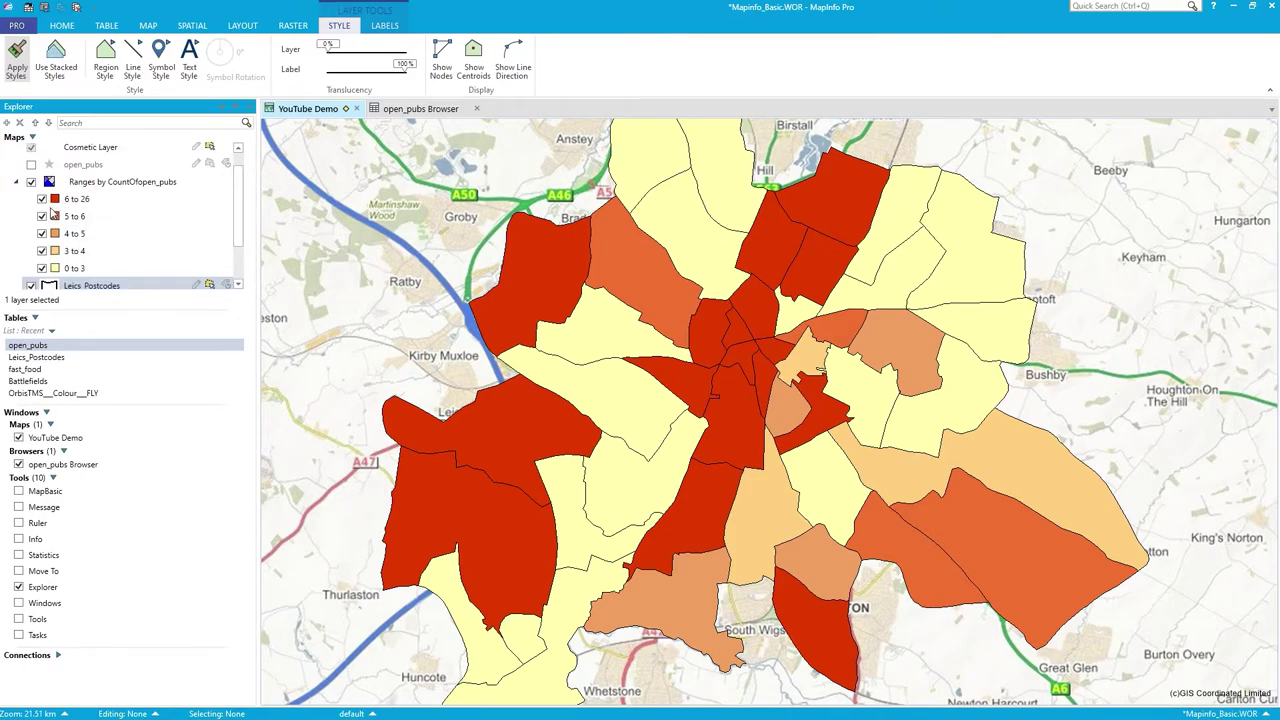
left_click(41, 268)
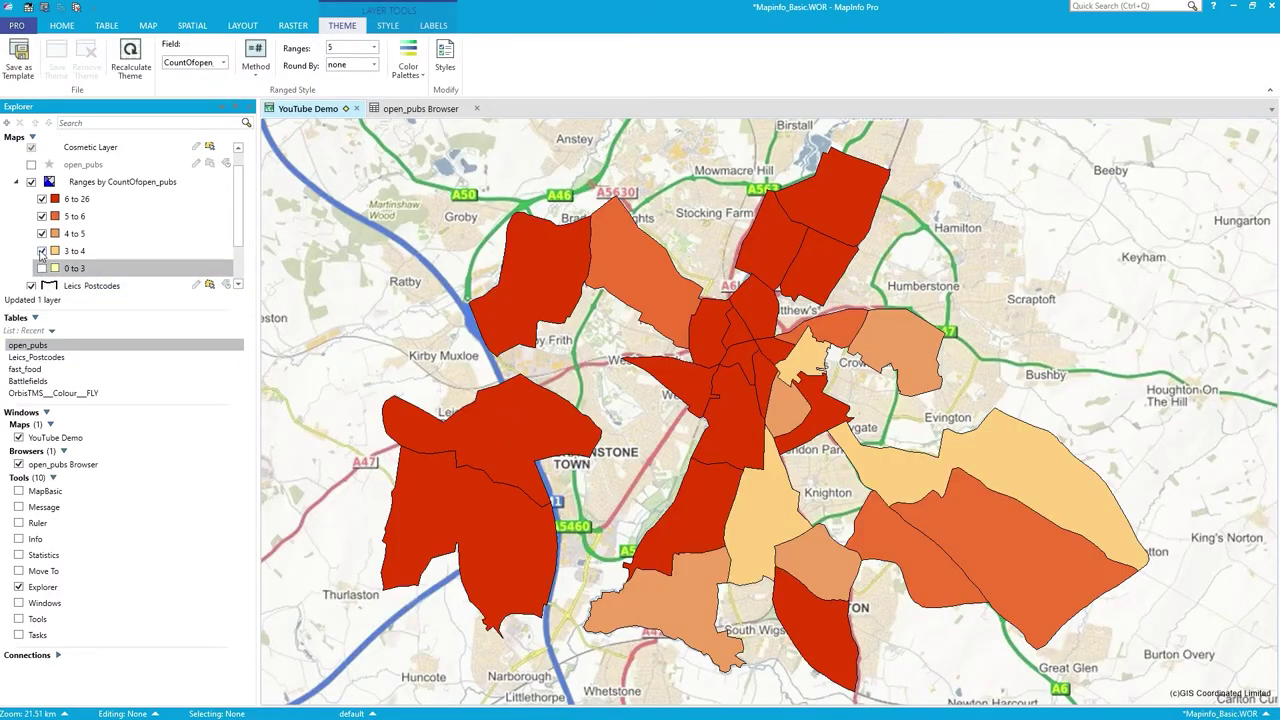
Hide the 3 to 4 and 4 to 5 ranges on the map and collapse the Ranges by CountOfopen_pubs layer
left_click(41, 251)
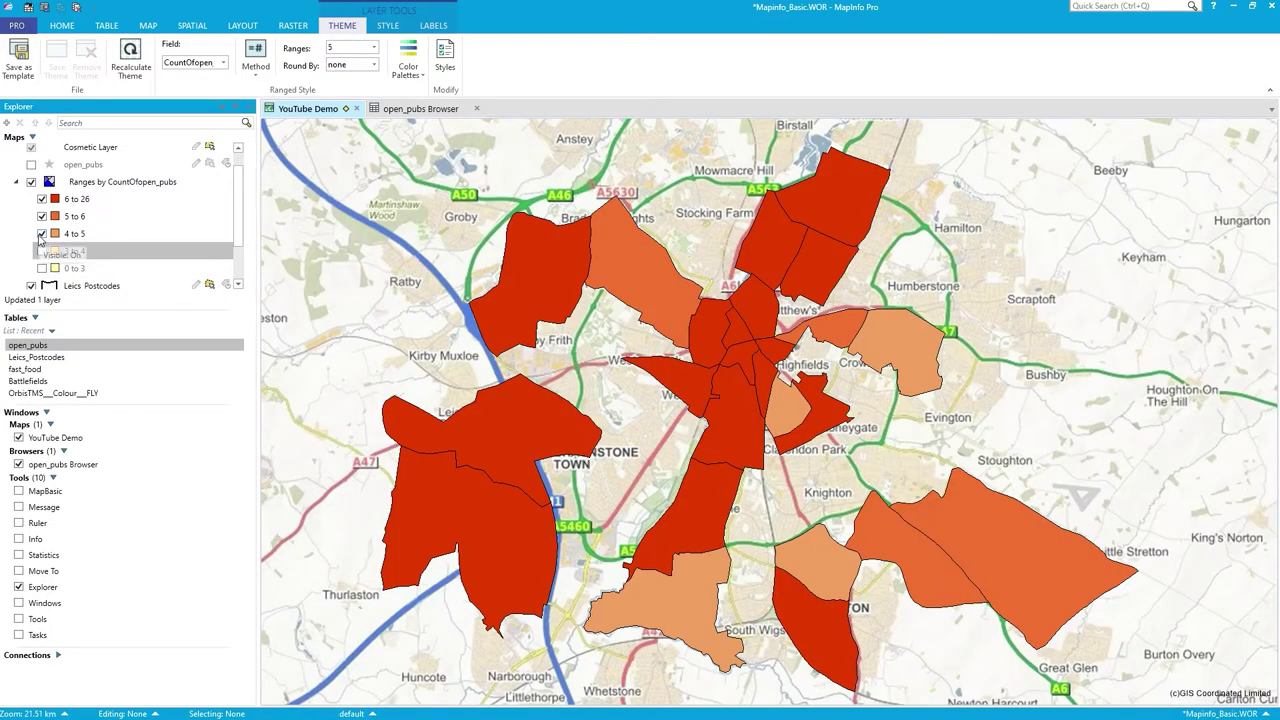
left_click(41, 233)
left_click(17, 184)
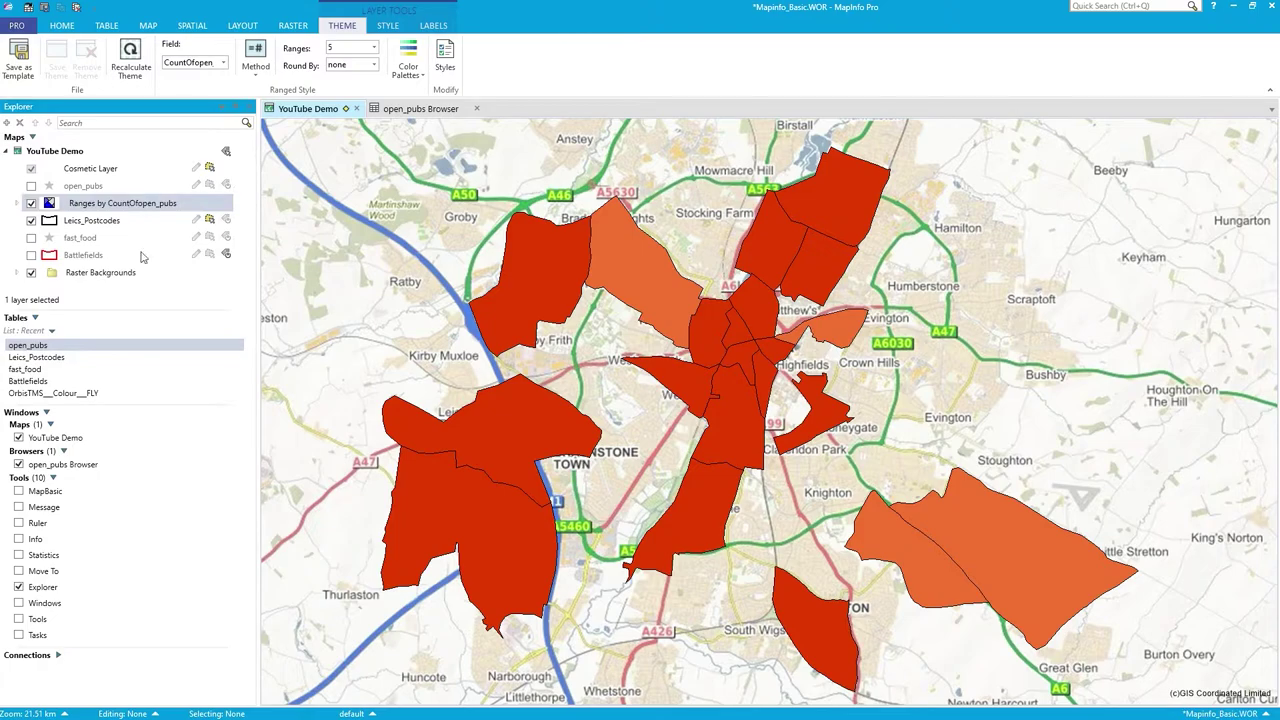
Create a portrait legend for the YouTube Demo map with frames for Leics_Postcodes and its ranges theme, keeping the default properties
left_click(148, 25)
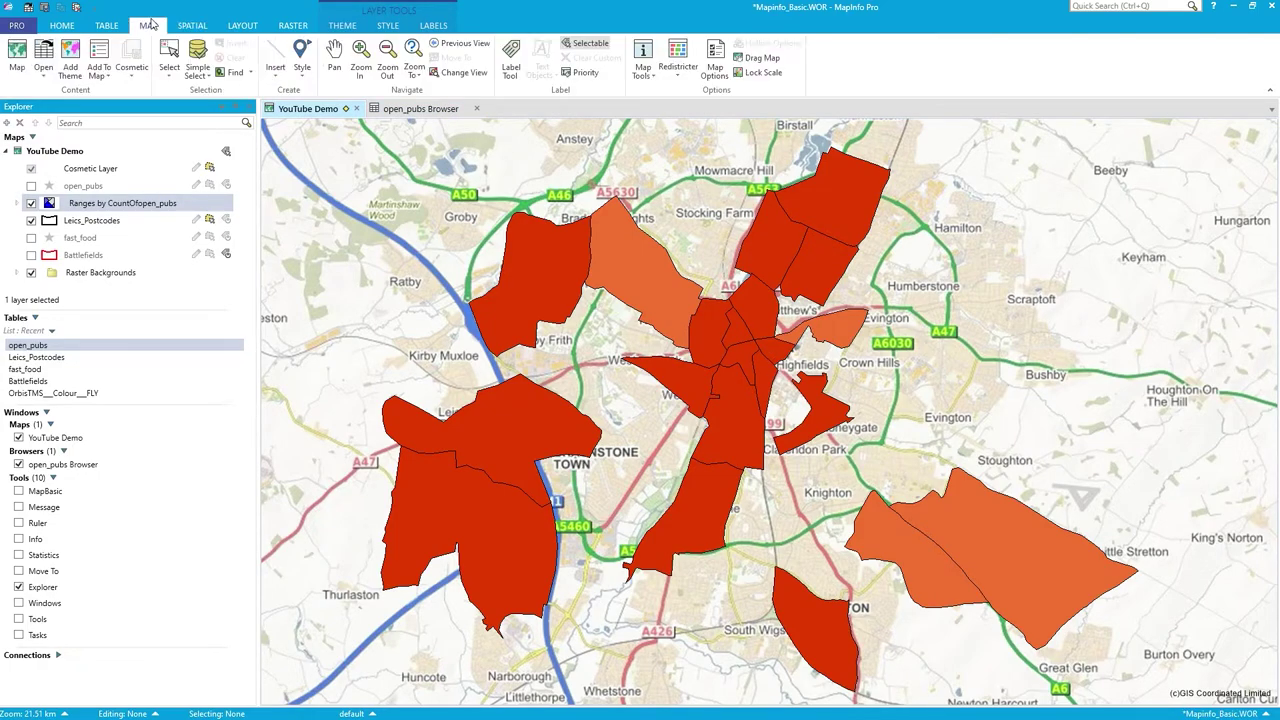
scroll(748, 319, "down", 3)
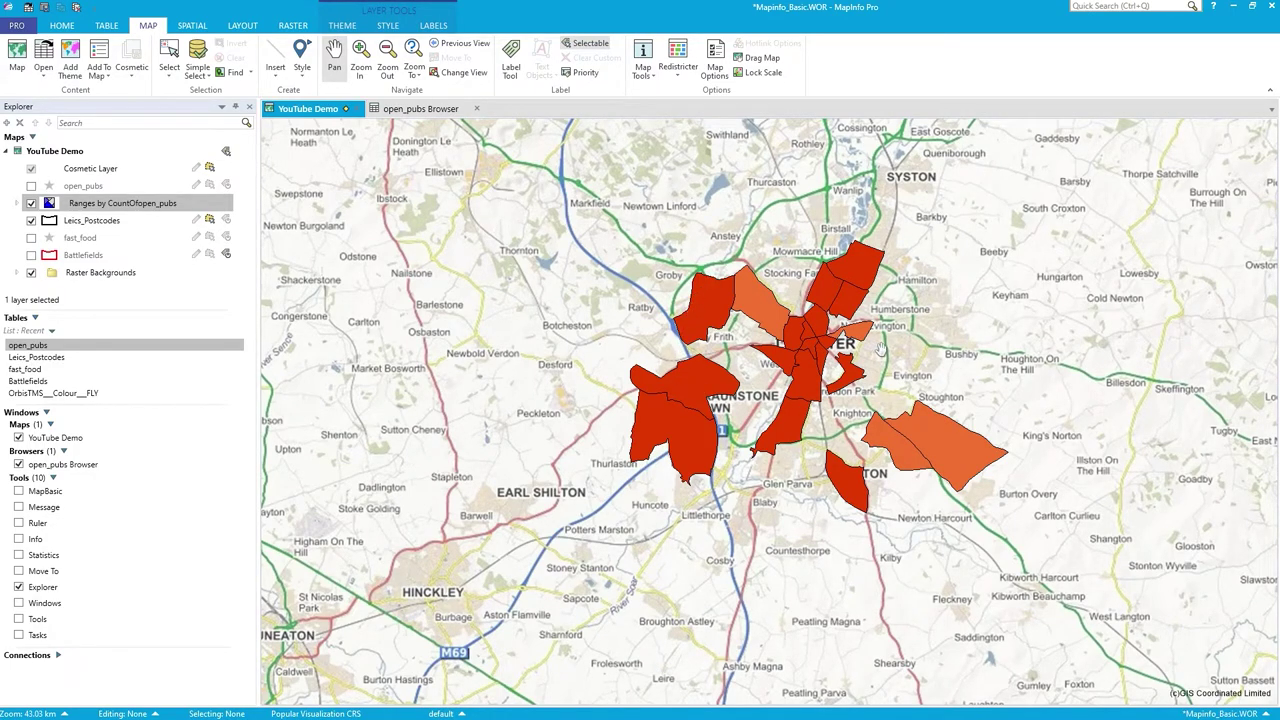
left_click_drag(881, 350, 807, 380)
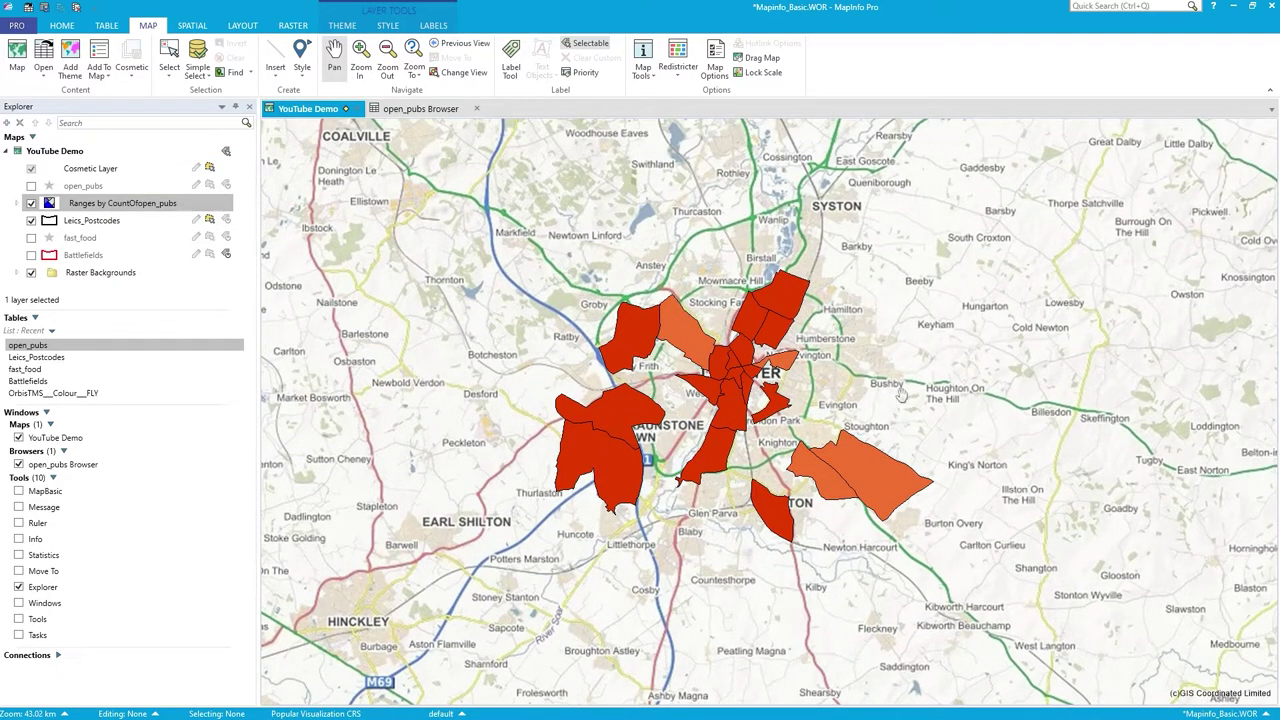
scroll(748, 396, "up", 1)
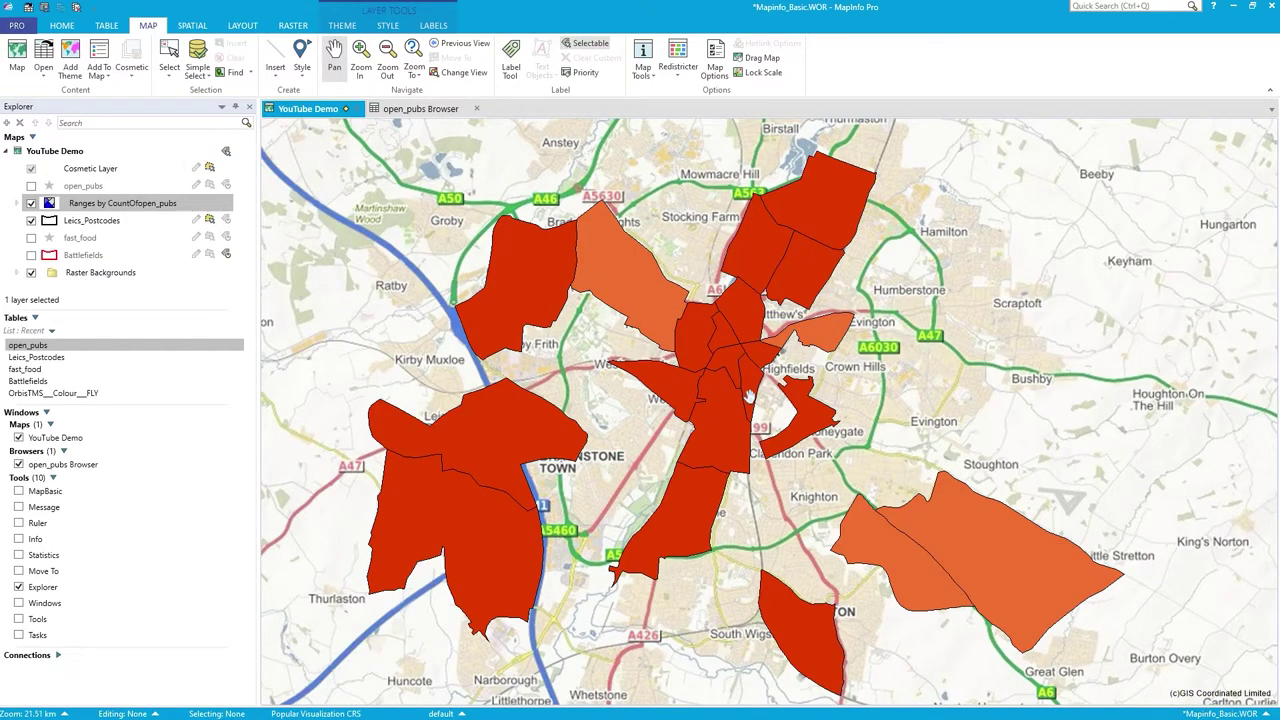
scroll(748, 396, "down", 1)
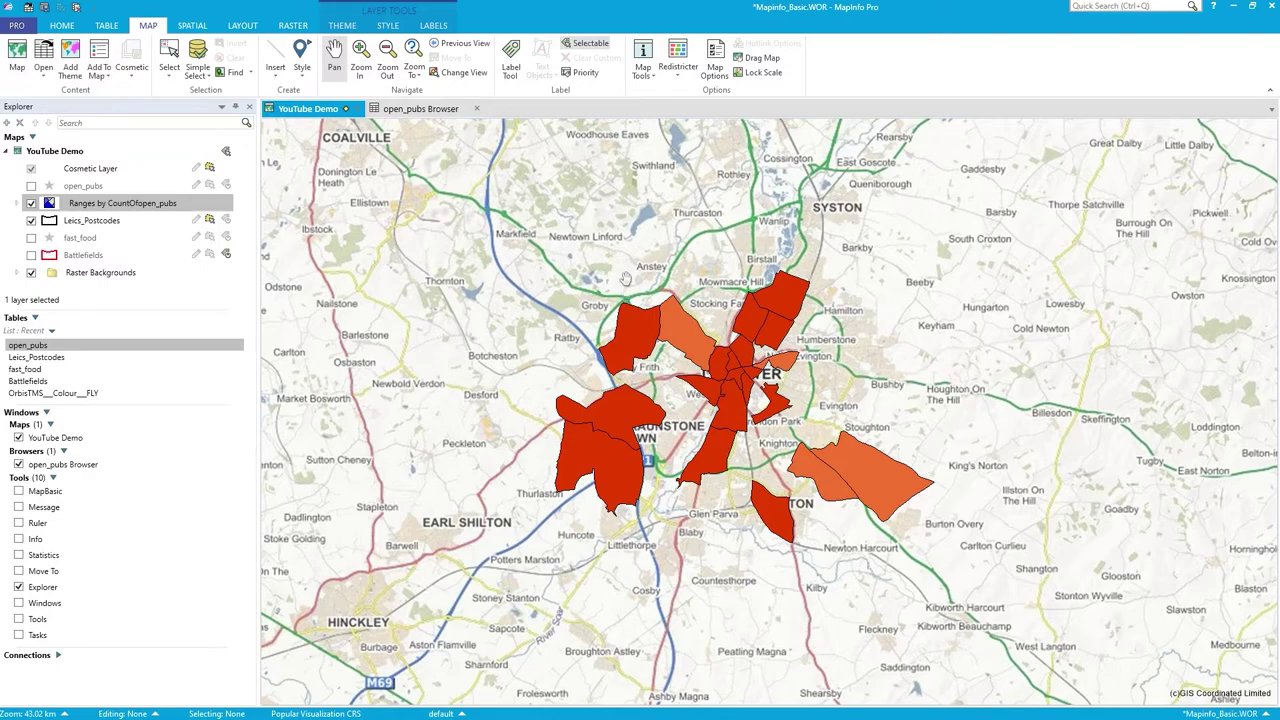
left_click(99, 80)
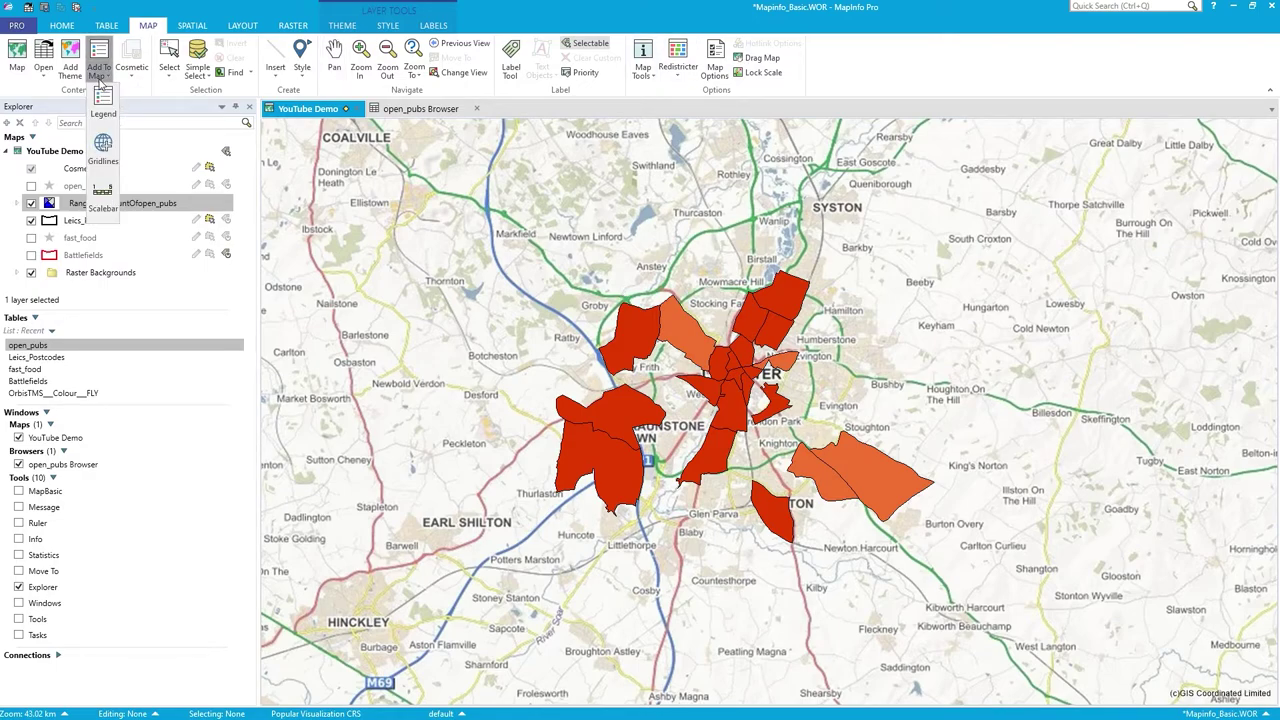
left_click(99, 103)
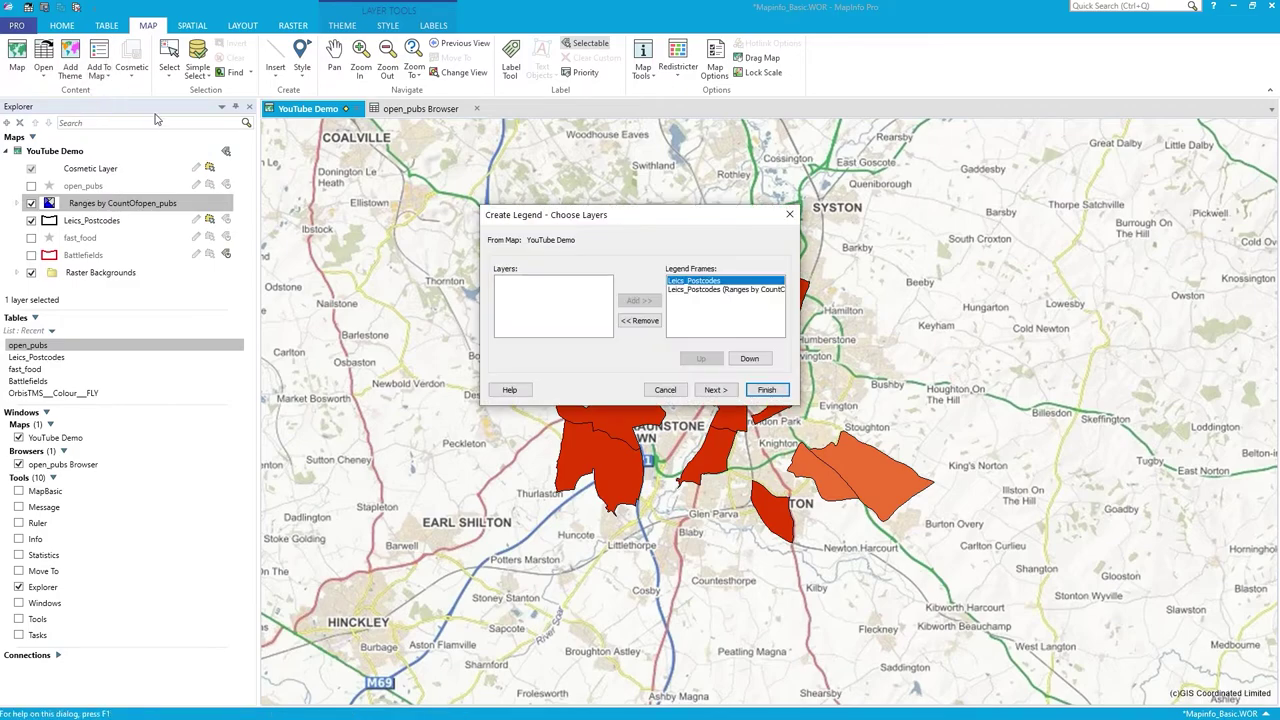
left_click(715, 389)
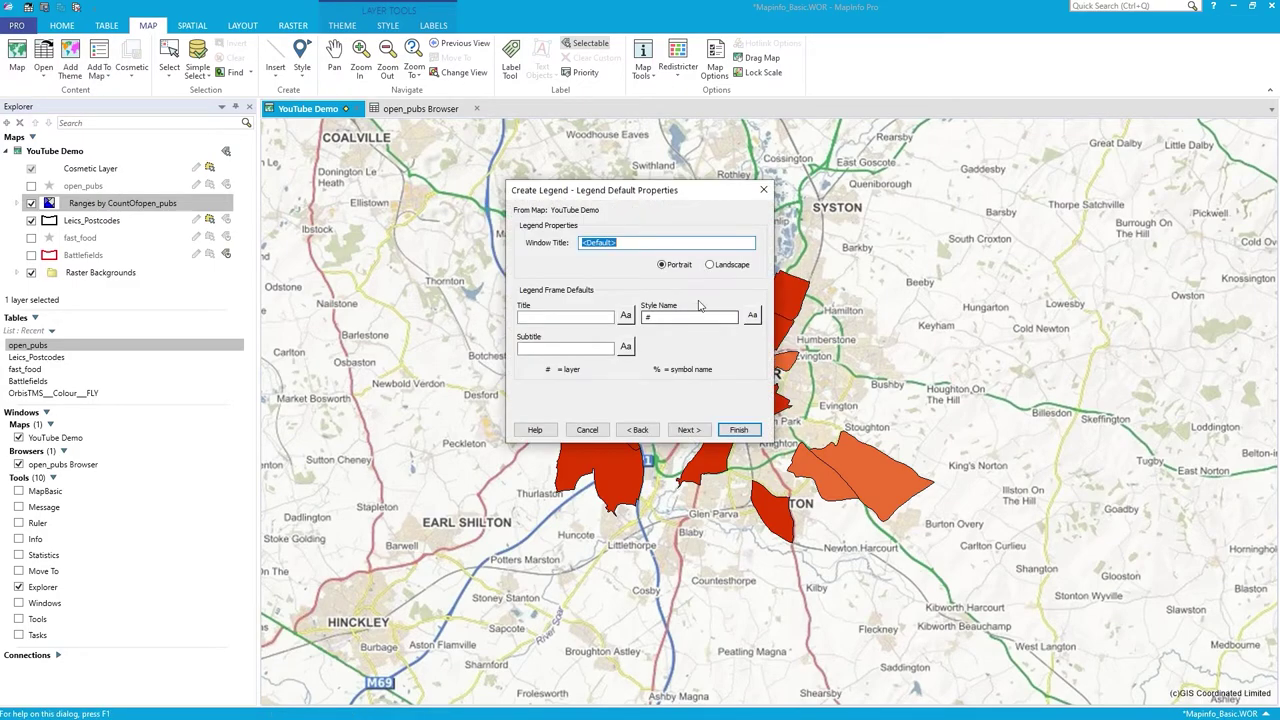
left_click(738, 429)
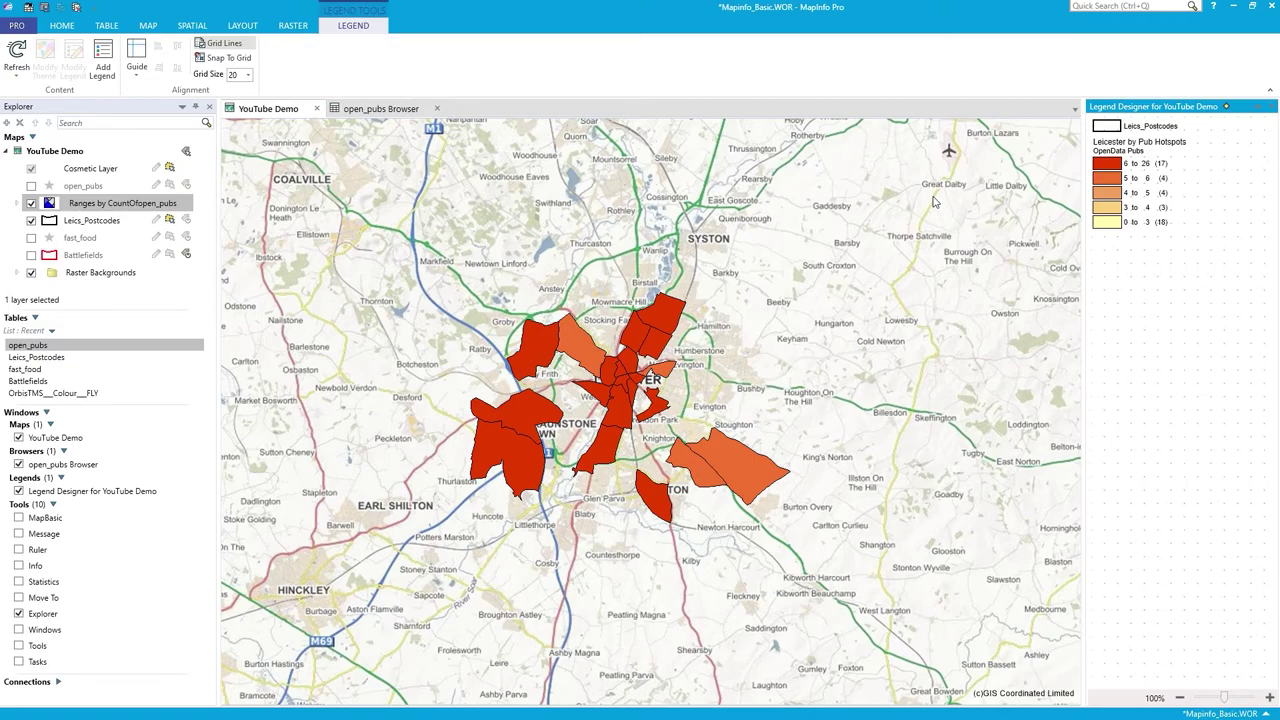
Move the Leicester by Pub Hotspots and Leics_Postcodes frames lower in the legend, leaving a gap between them
left_click_drag(1147, 172, 1145, 207)
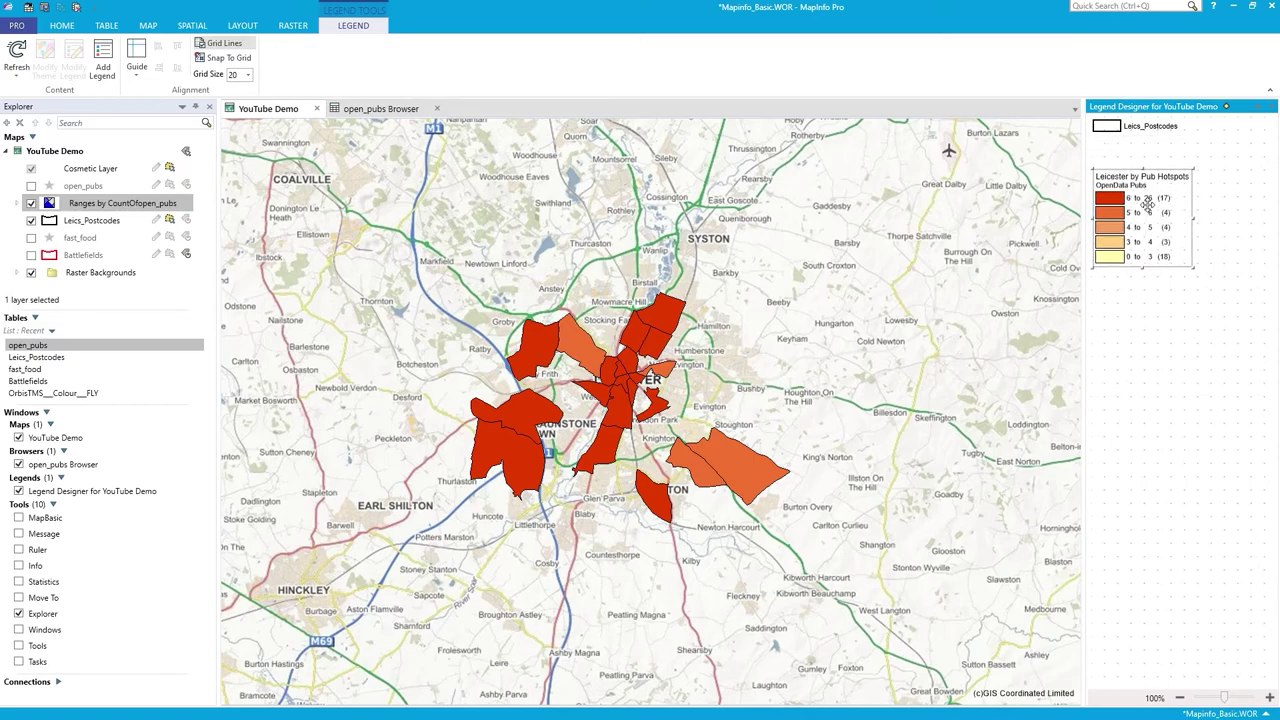
left_click_drag(1148, 138, 1142, 160)
left_click(1138, 227)
left_click(1162, 146)
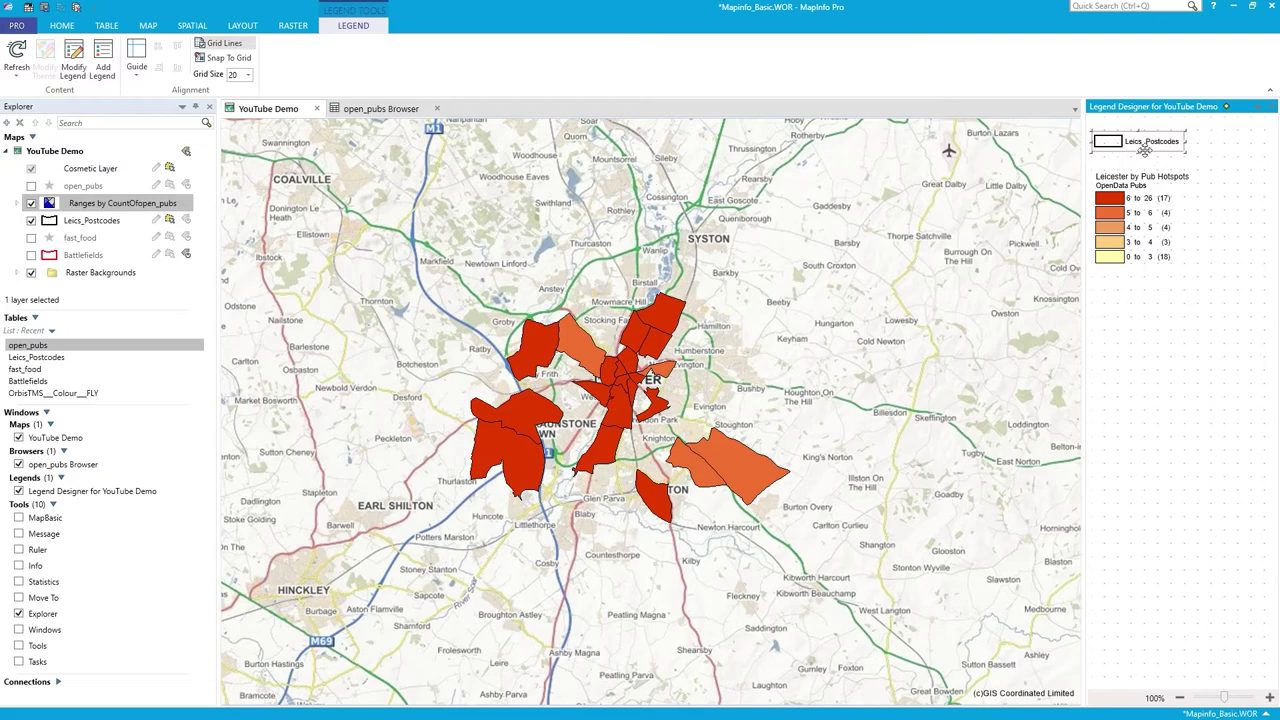
Select the Leics_Postcodes layer and shift the Leicester by Pub Hotspots legend frame slightly down and to the right
left_click(80, 225)
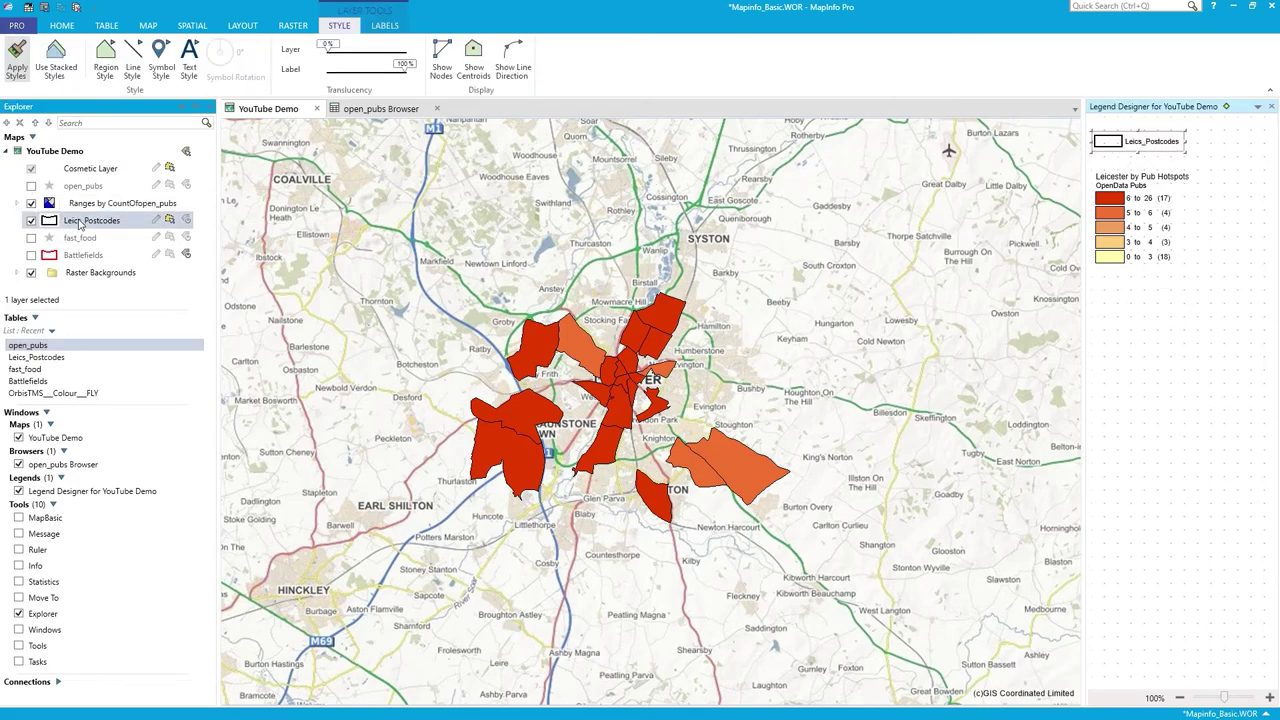
left_click(1133, 226)
left_click_drag(1133, 226, 1139, 230)
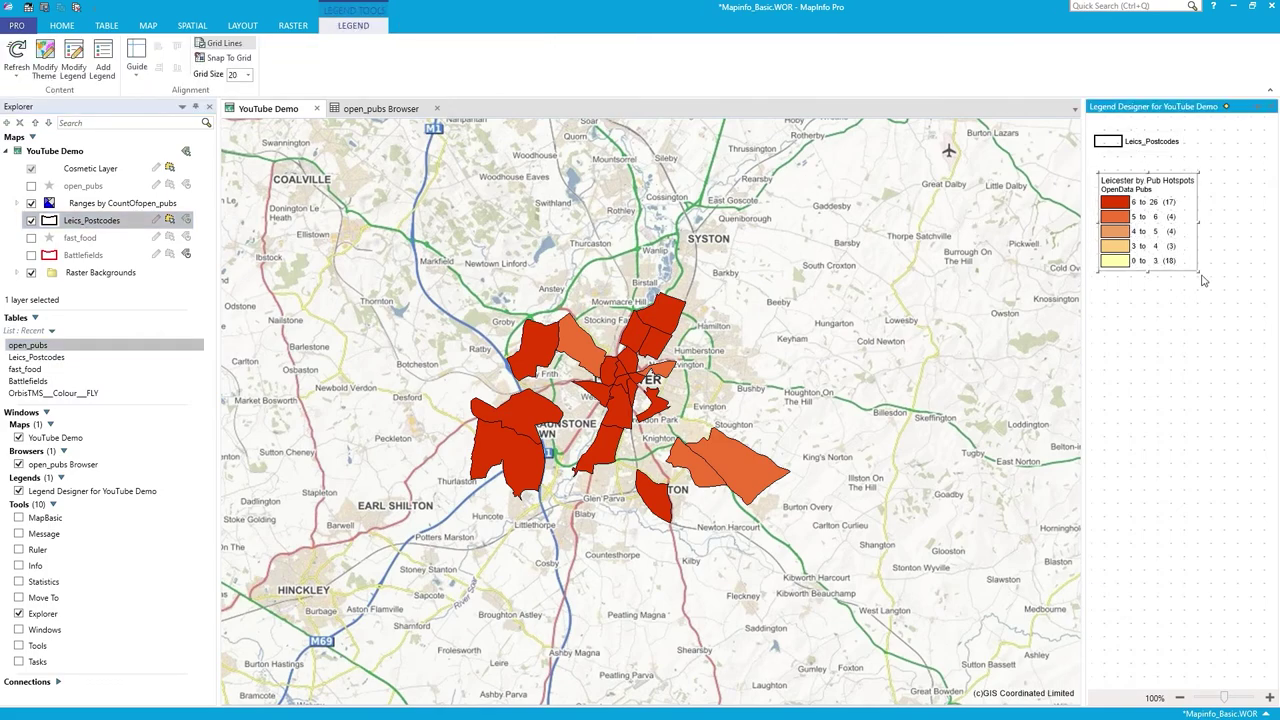
left_click_drag(1200, 283, 1207, 291)
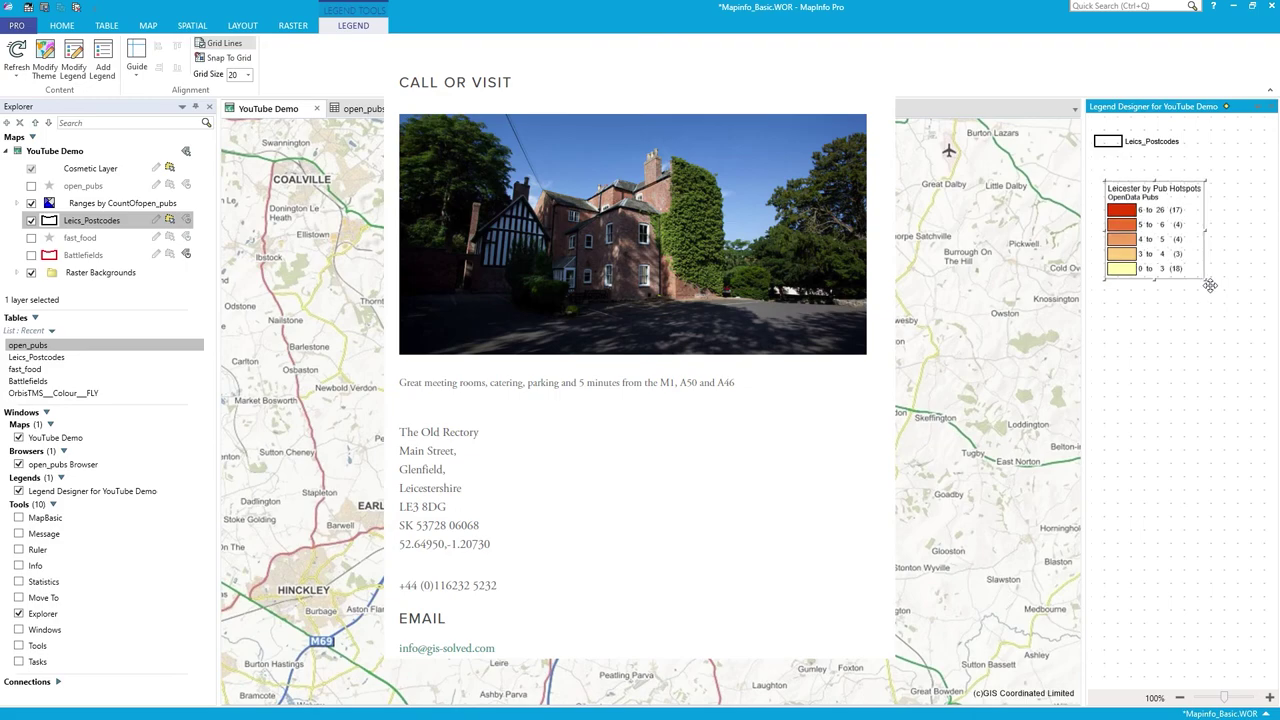